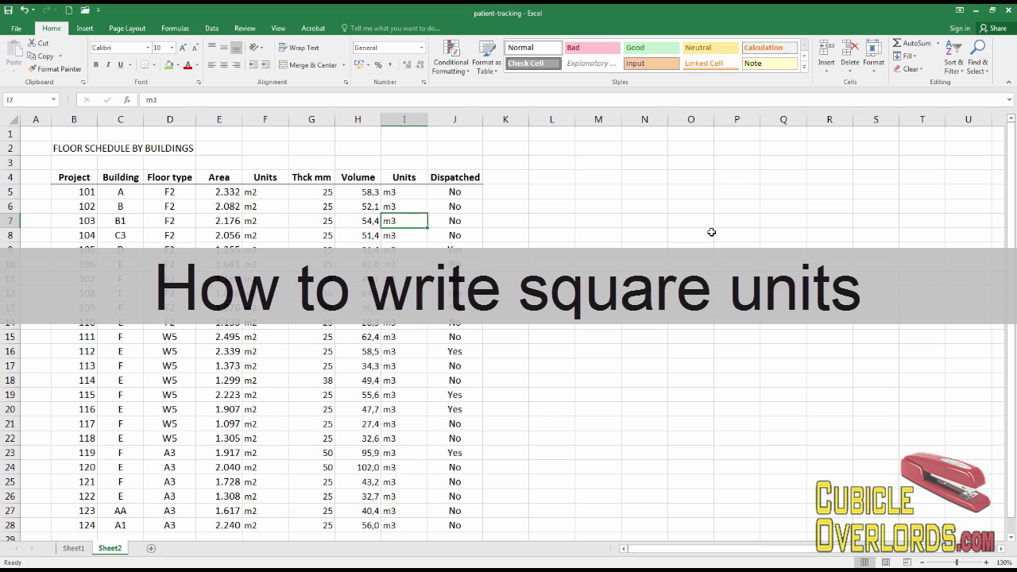
- Make the 2 in cell F5's m2 superscript via the Font dialog, giving m²
left_click(278, 196)
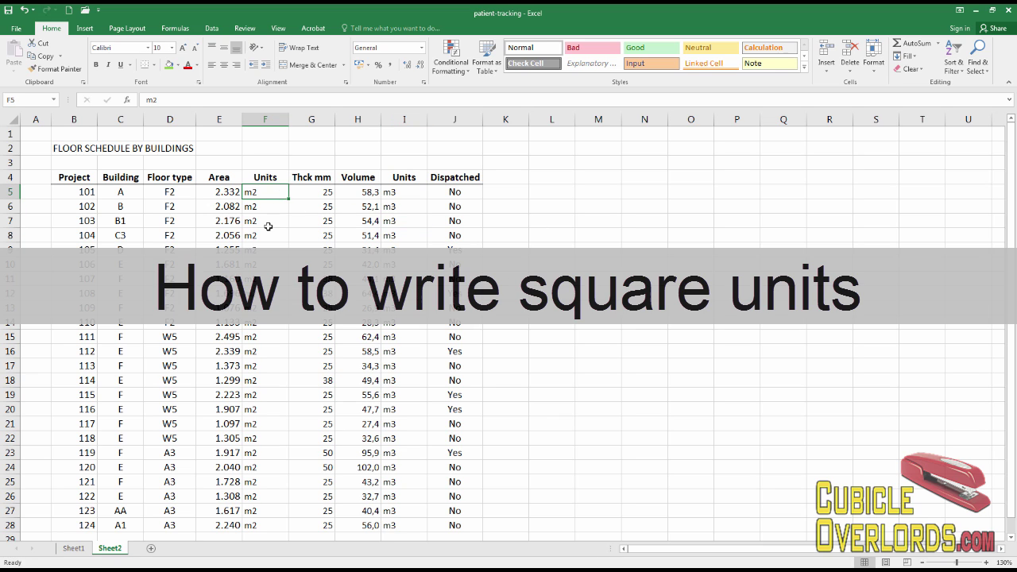
left_click(264, 264)
left_click(261, 194)
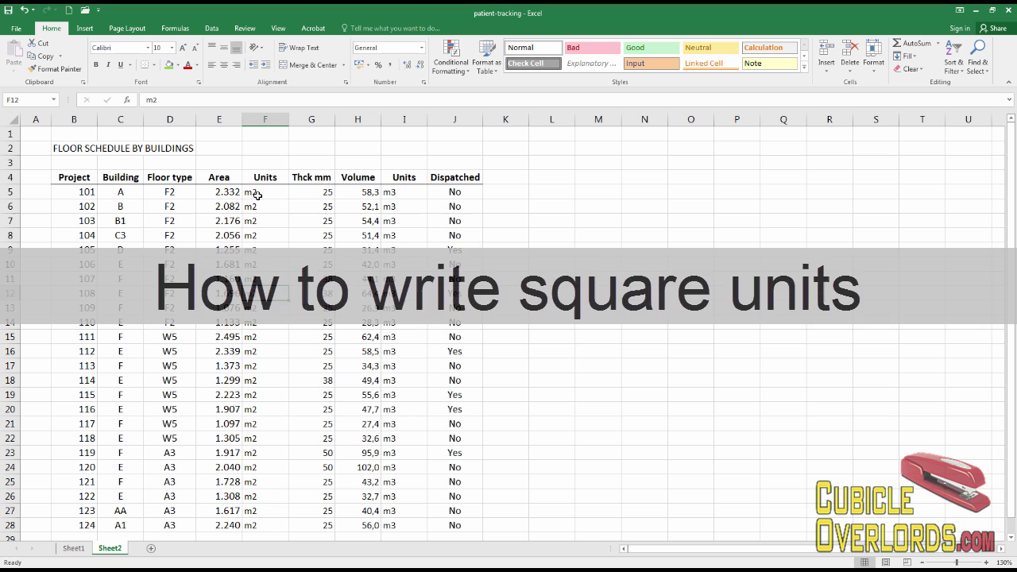
left_click(415, 191)
left_click(259, 198)
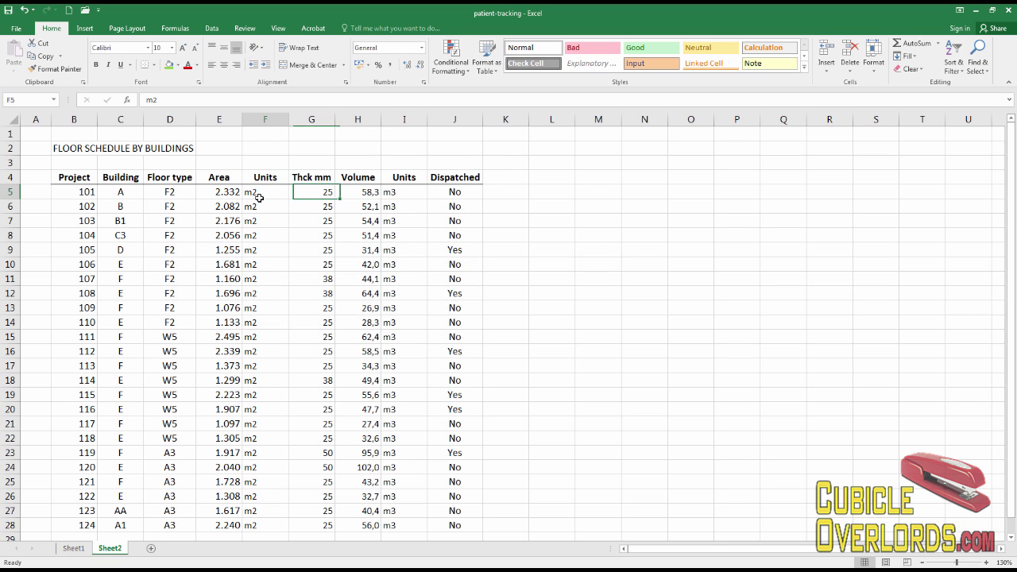
left_click(386, 196)
left_click(269, 195)
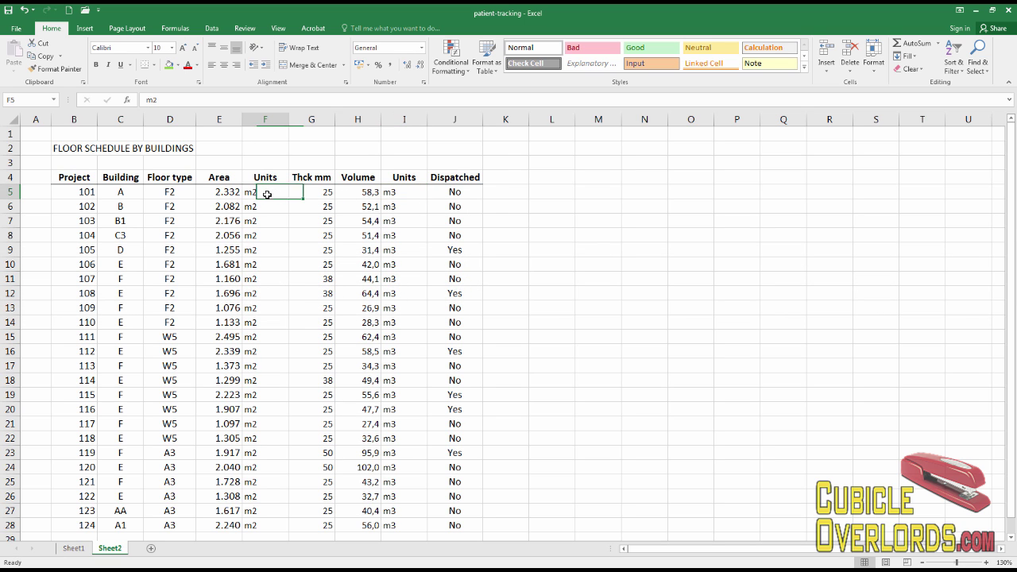
left_click(155, 99)
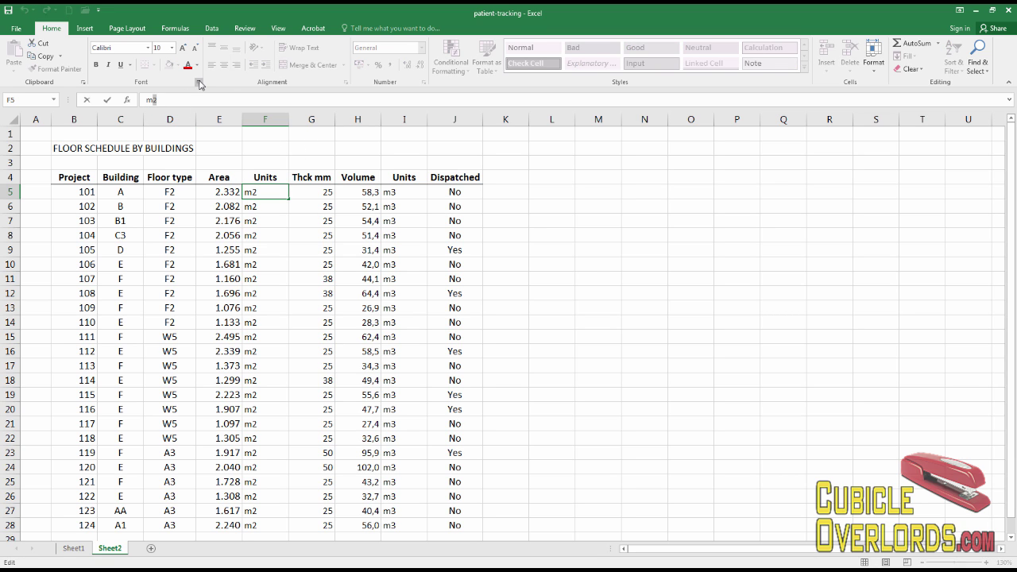
left_click(198, 81)
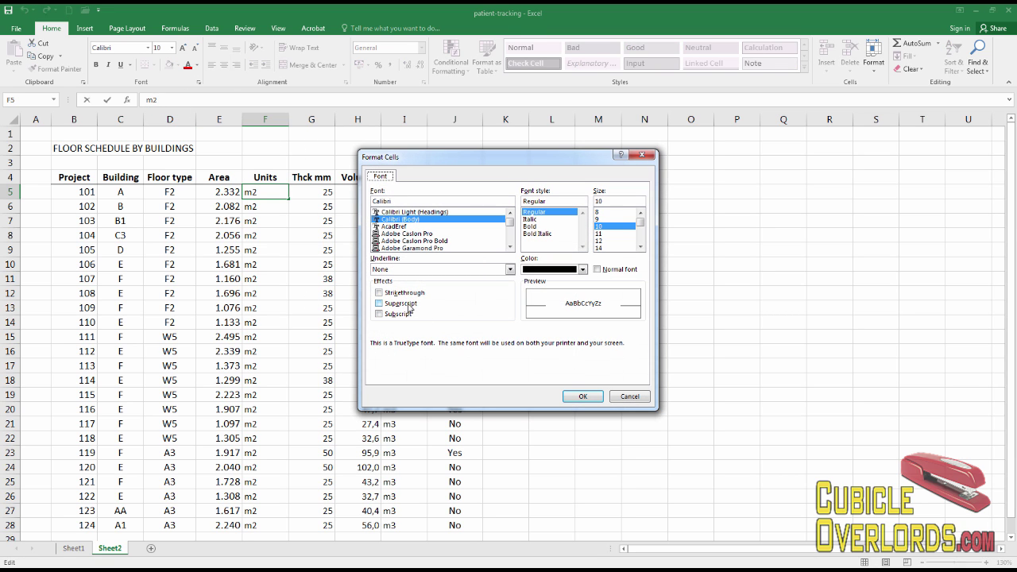
left_click(410, 307)
left_click(583, 397)
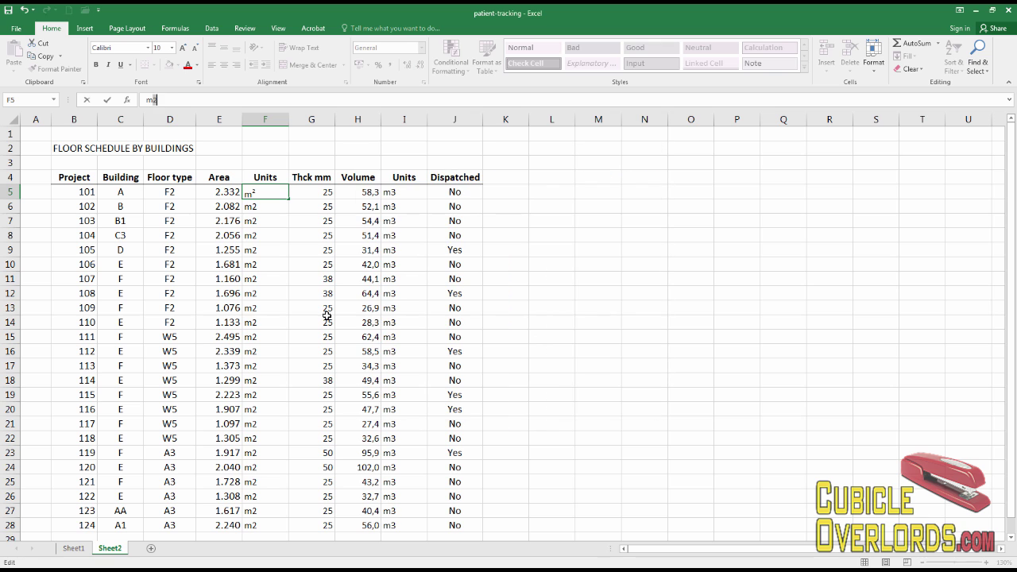
left_click(327, 314)
- Format the 3 in cell I5's m3 as superscript so it reads m³
left_click(400, 194)
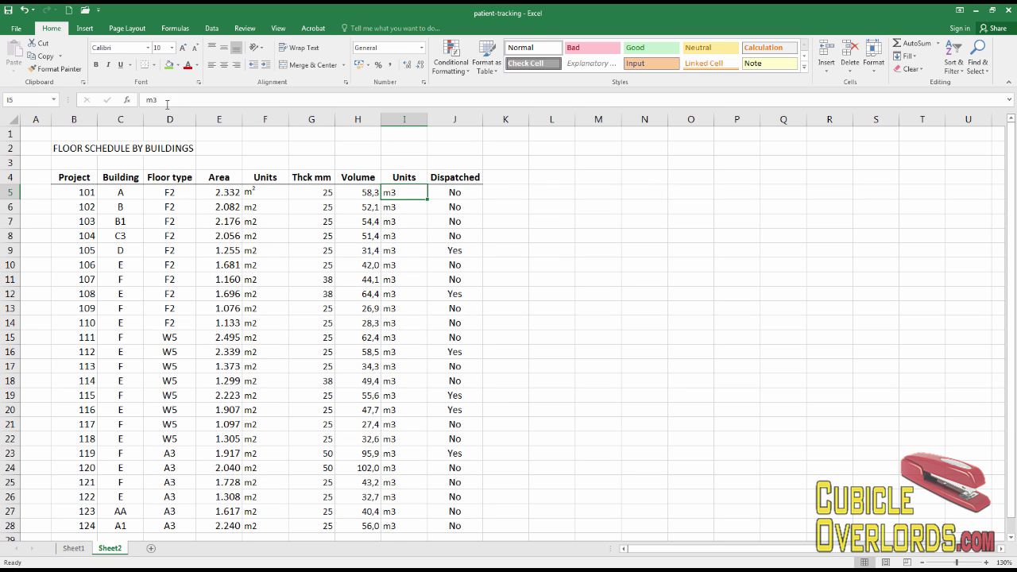
left_click_drag(152, 98, 158, 98)
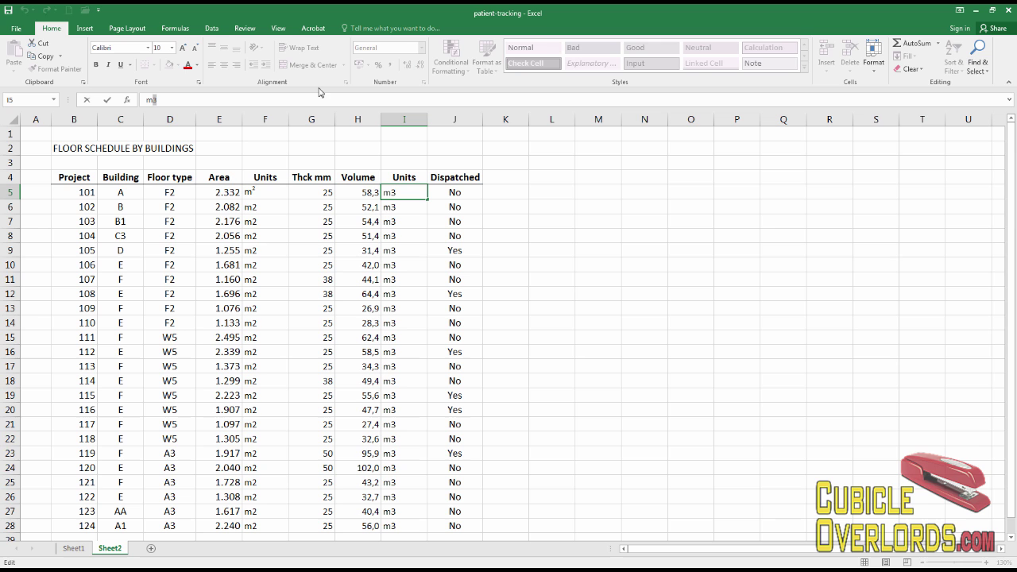
left_click(198, 82)
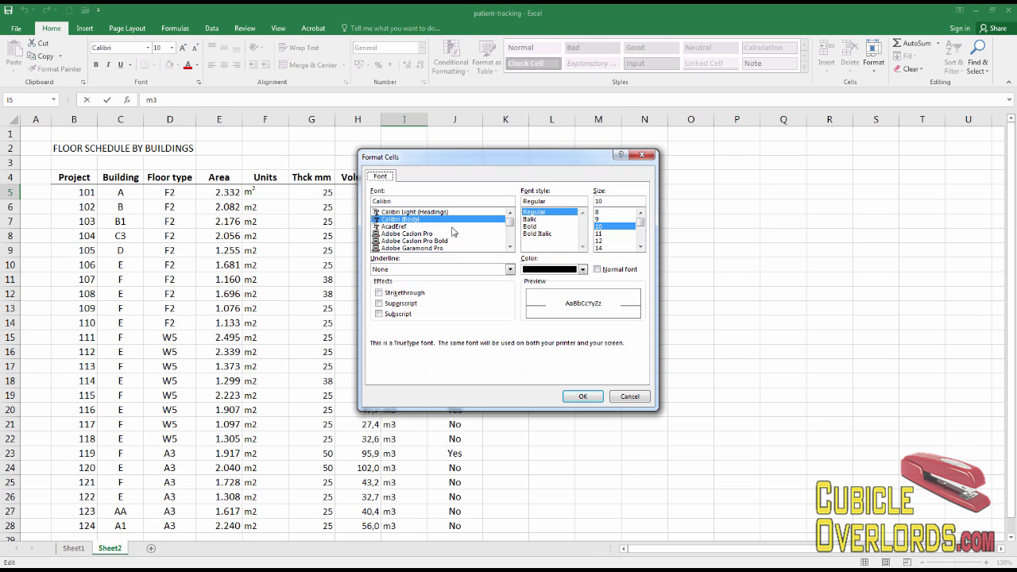
left_click(379, 304)
left_click(583, 397)
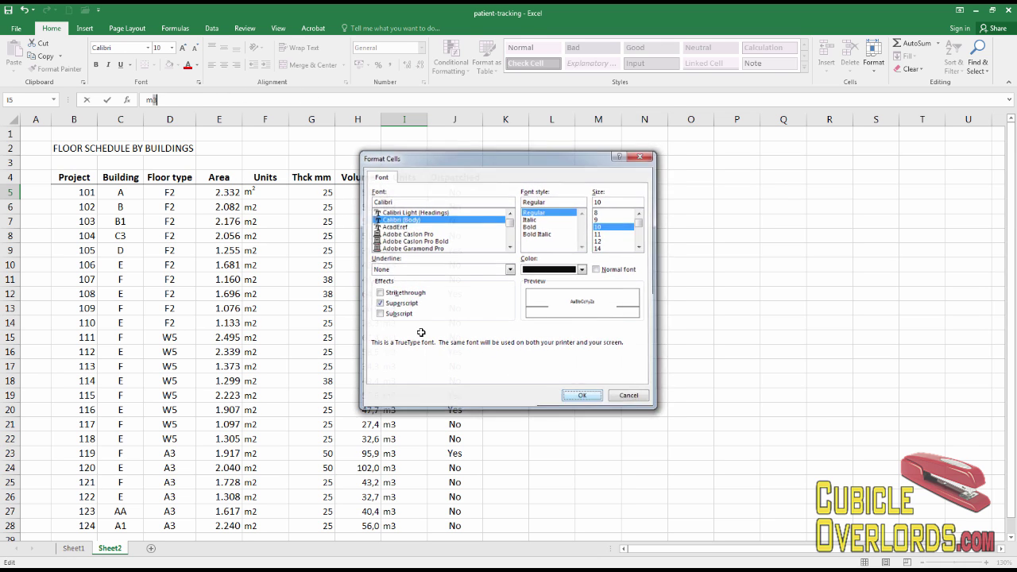
left_click(373, 290)
left_click(275, 192)
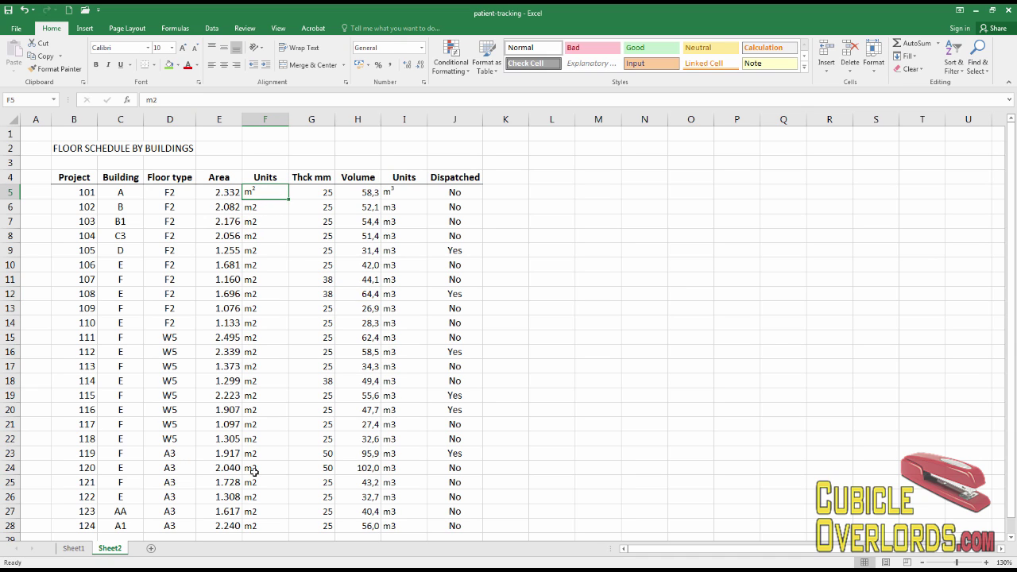
- Make the 2 in cell F6's m2 superscript with Ctrl+1, giving m²
left_click(268, 205)
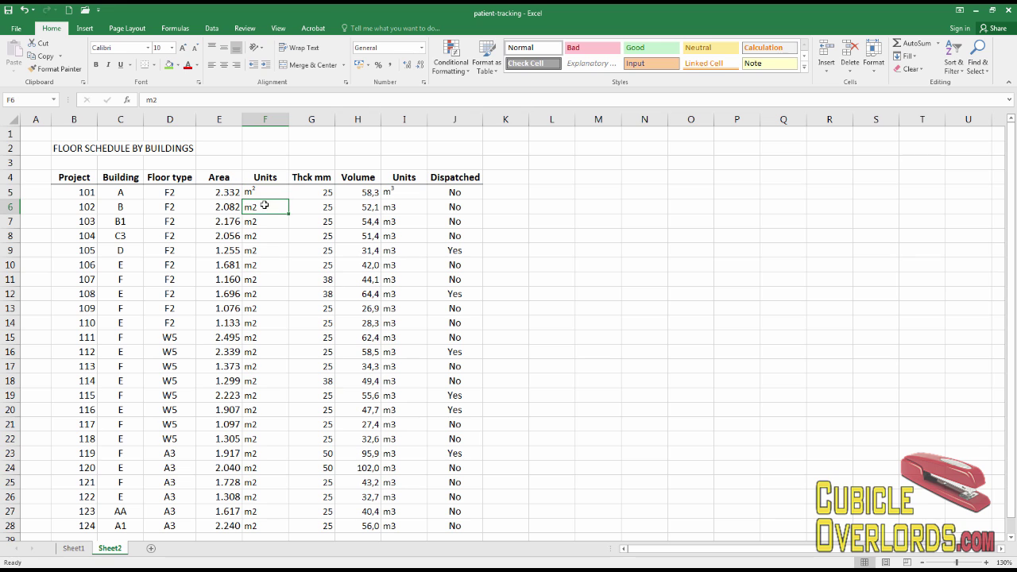
left_click(161, 99)
key("shift+Left")
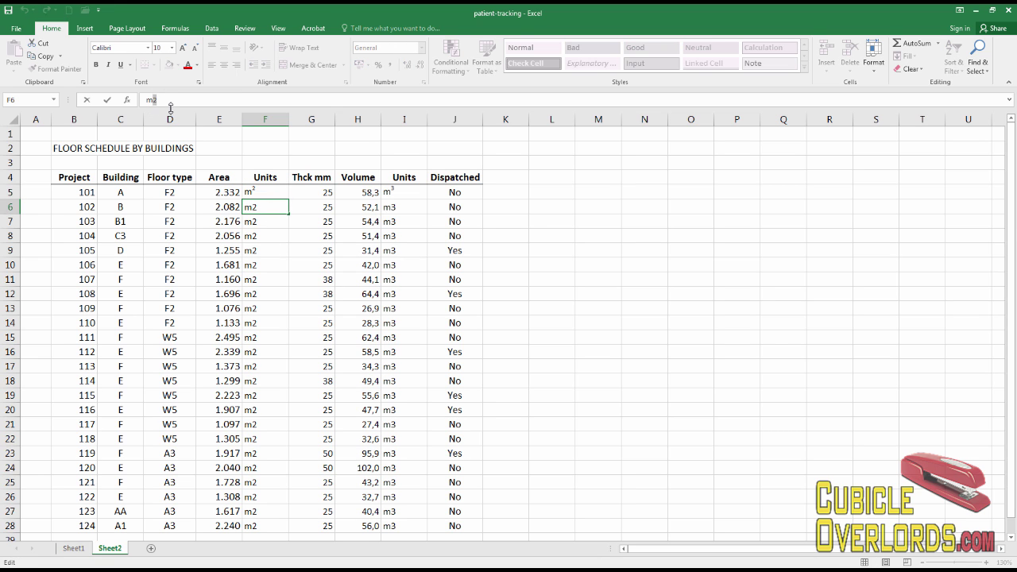
key("ctrl+1")
left_click(400, 304)
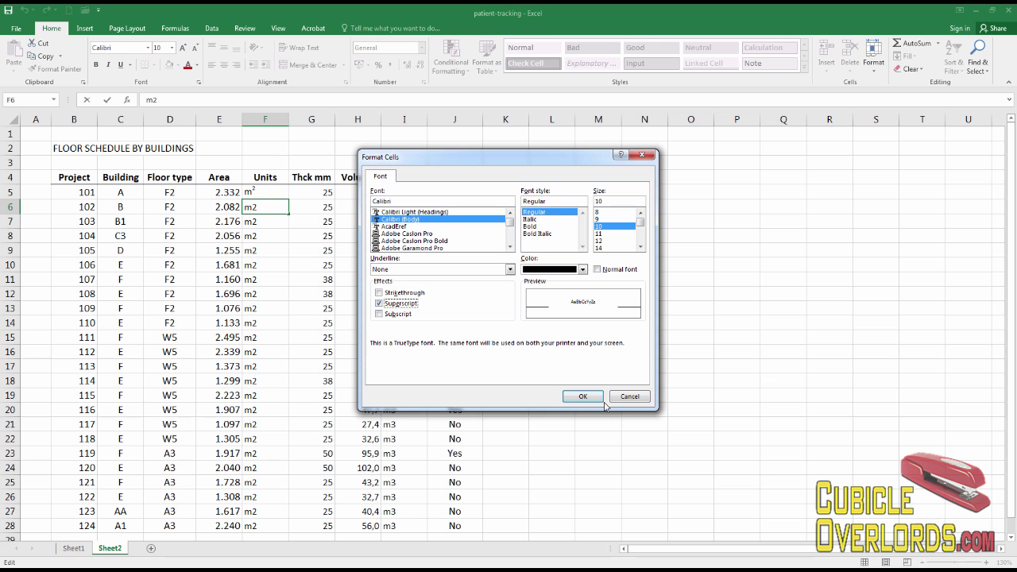
left_click(582, 396)
key("Return")
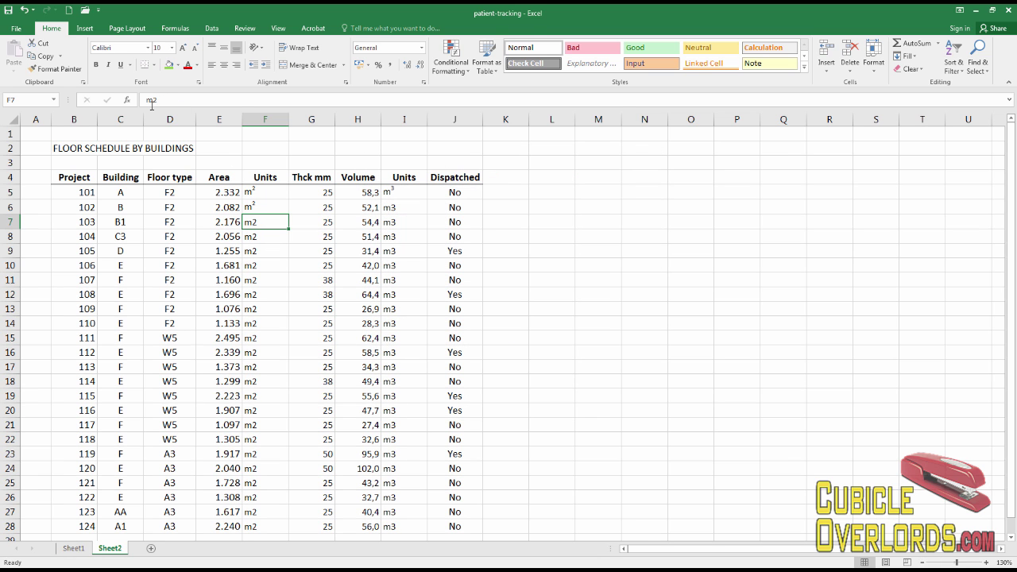
- Superscript the 2 in cell F7 the same way so it reads m²
left_click(157, 100)
key("shift+Left")
key("ctrl+1")
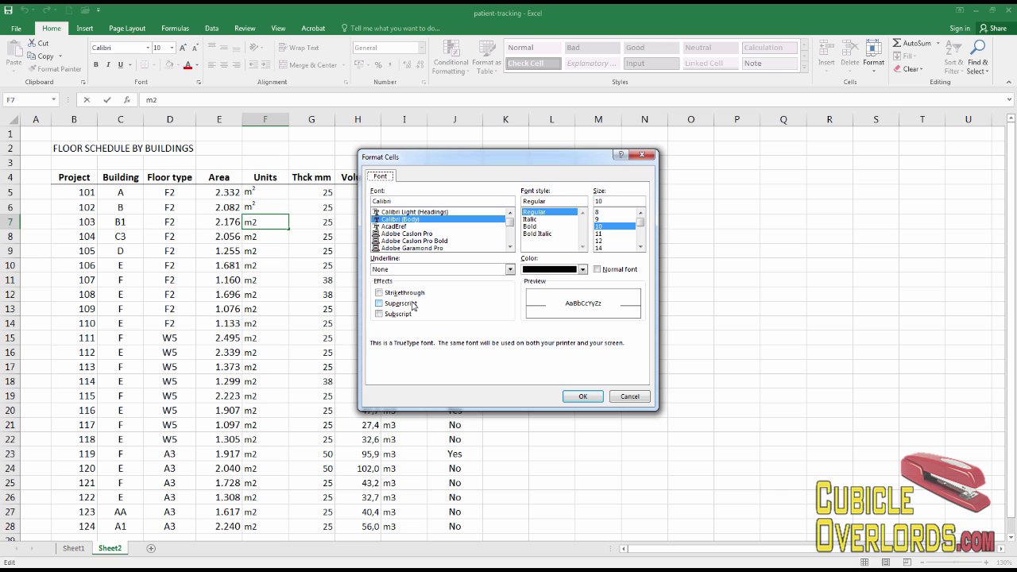
left_click(412, 305)
left_click(583, 396)
left_click(284, 309)
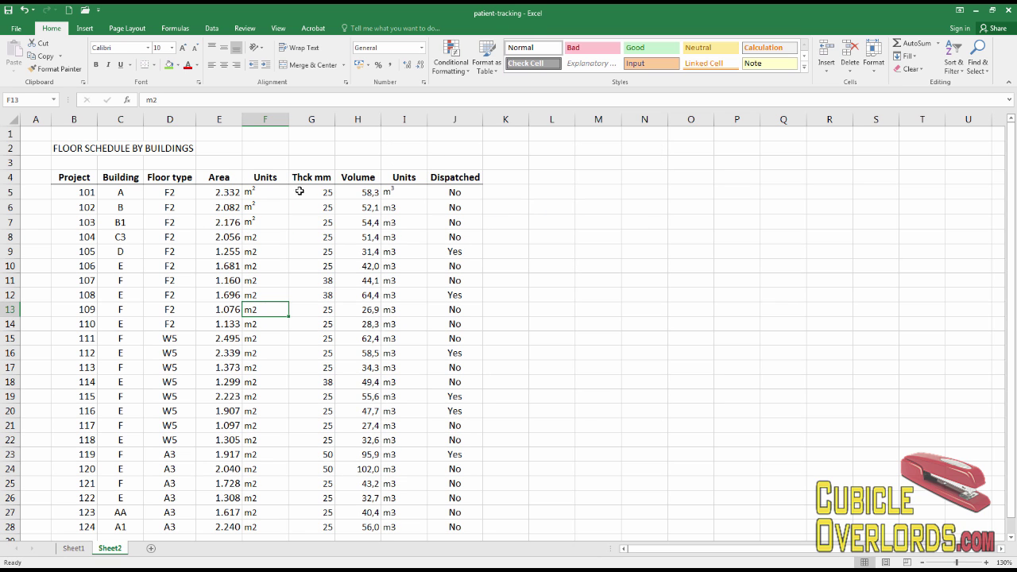
left_click(271, 221)
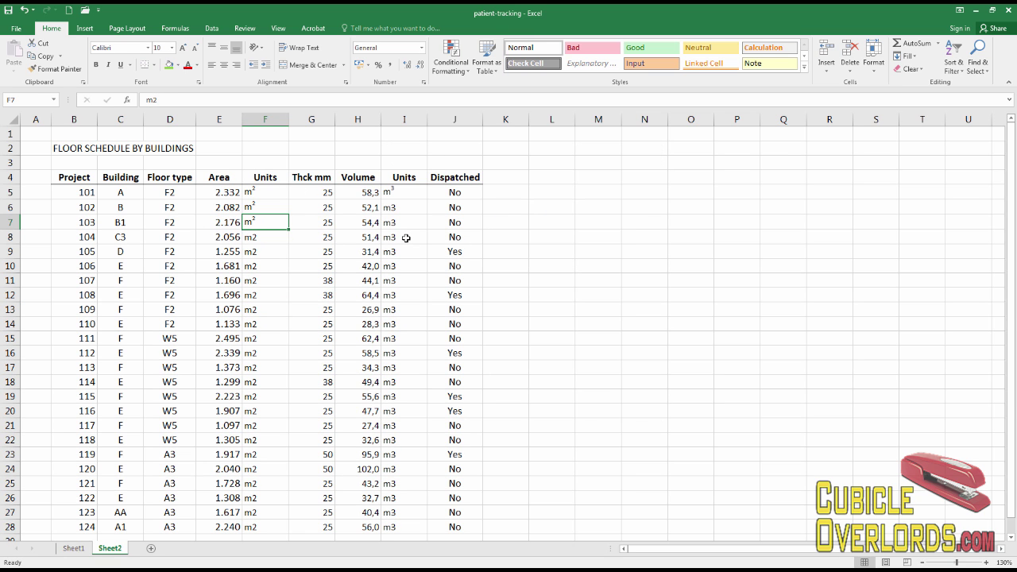
left_click(254, 205)
left_click(56, 69)
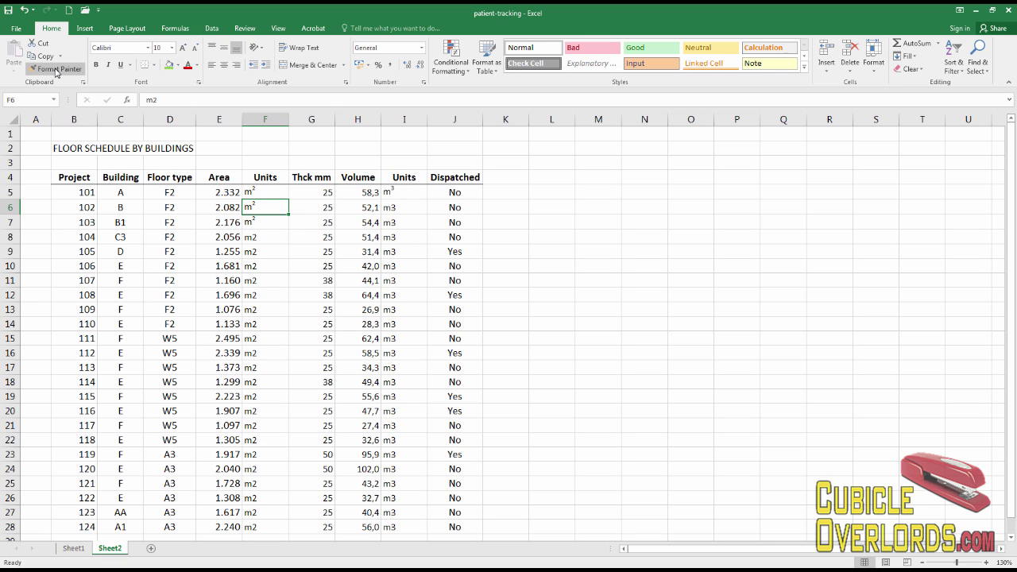
left_click(56, 69)
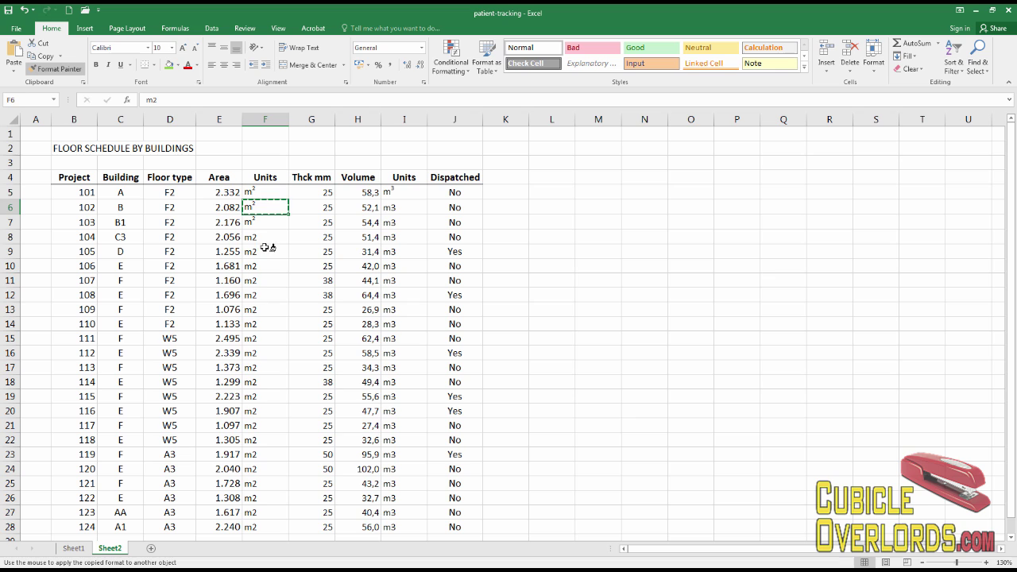
left_click_drag(267, 225, 265, 288)
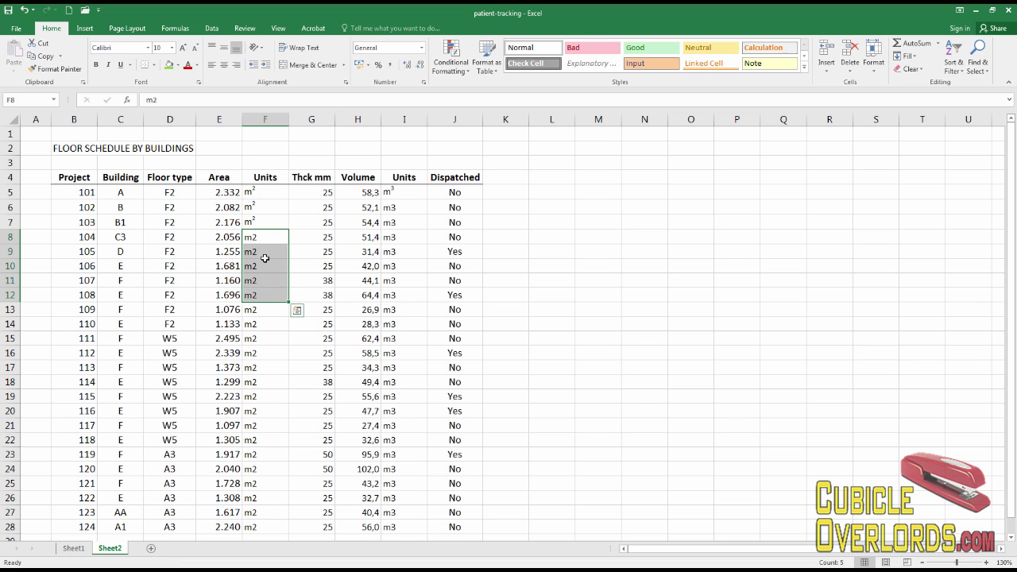
left_click(264, 252)
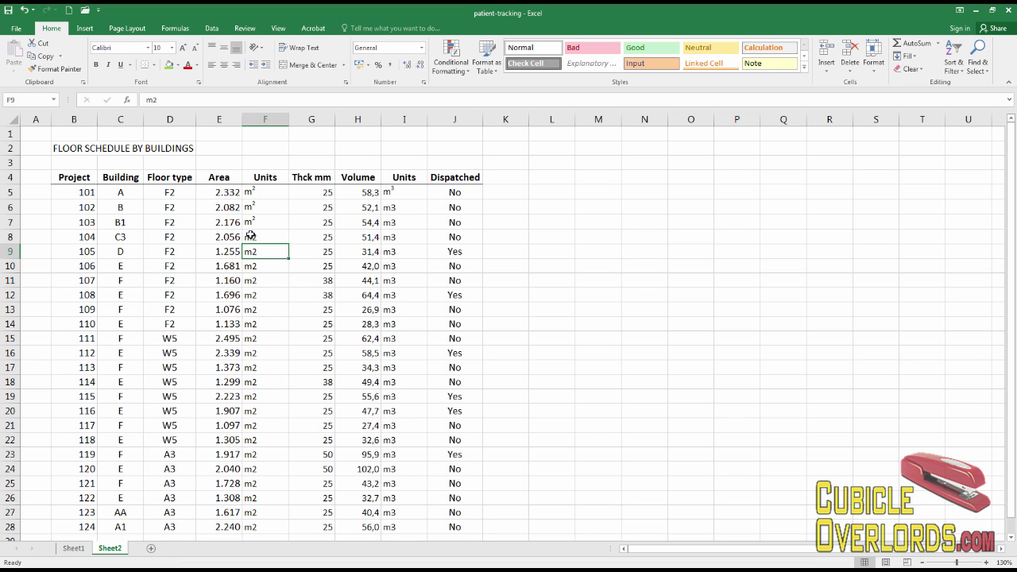
left_click(259, 224)
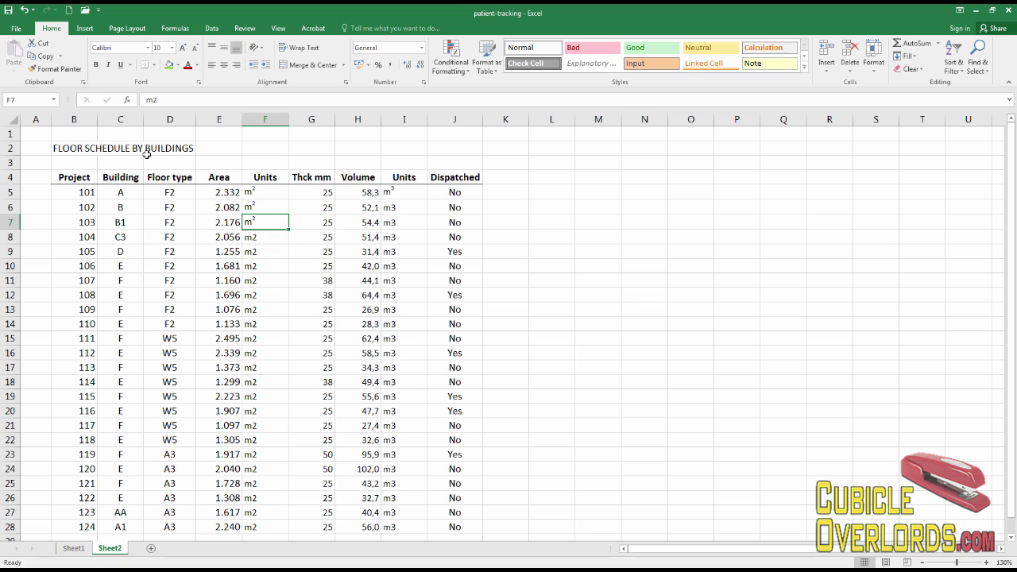
left_click(55, 69)
left_click_drag(255, 256, 263, 283)
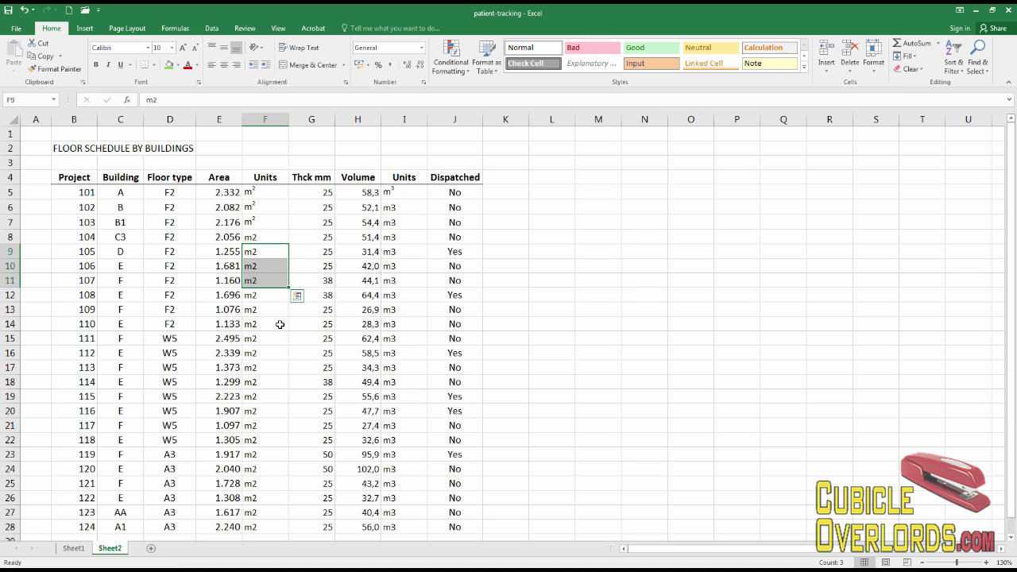
left_click(275, 323)
left_click(265, 251)
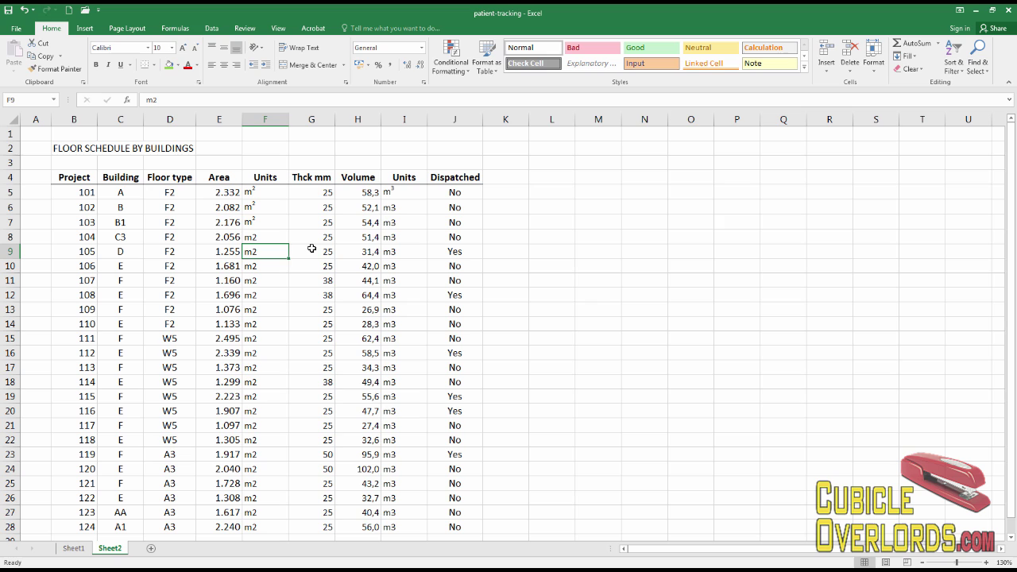
- Paste the superscript m² from F6 into F7 through F28
left_click(272, 213)
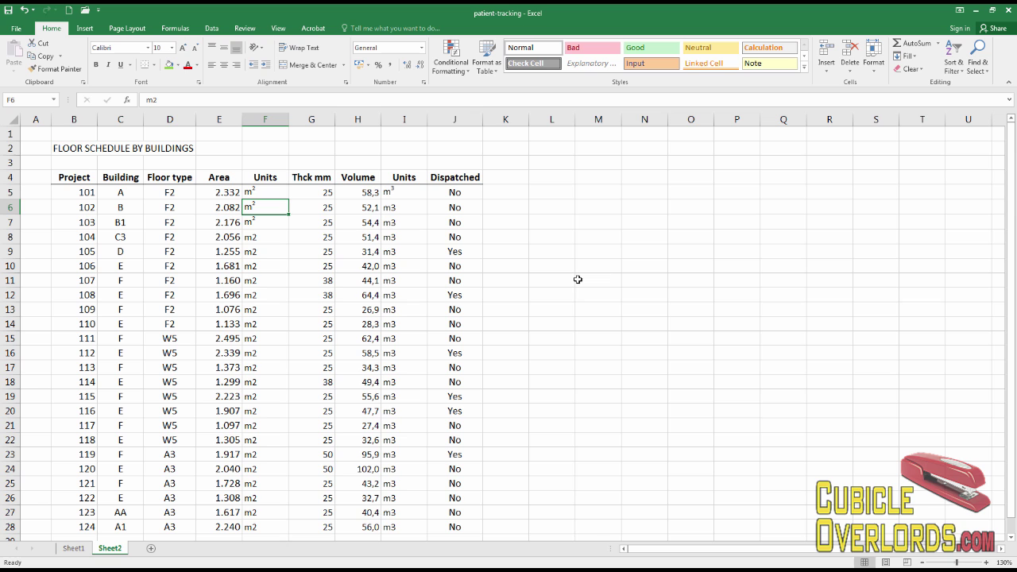
key("Down")
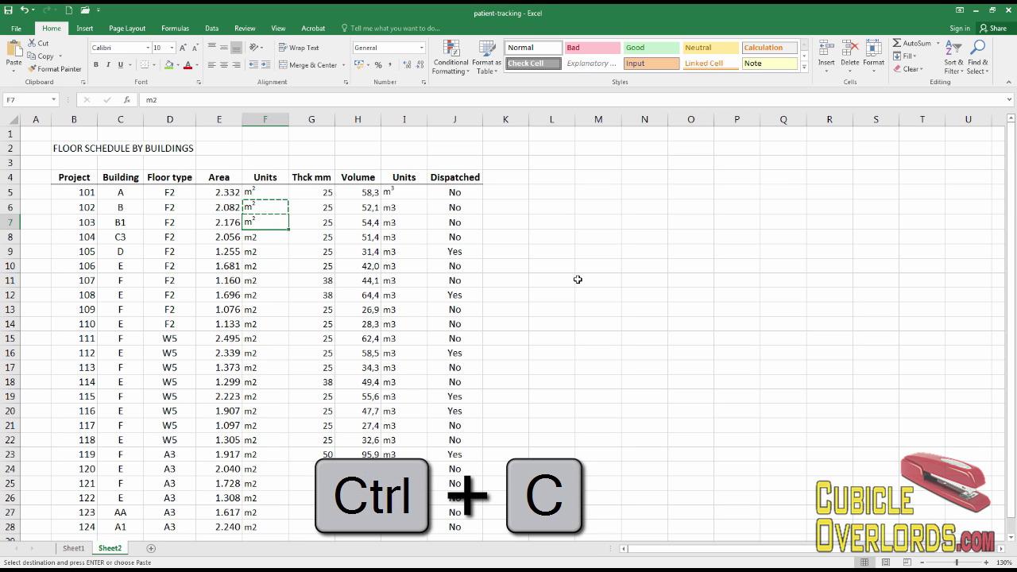
left_click(278, 531, "shift")
key("ctrl+v")
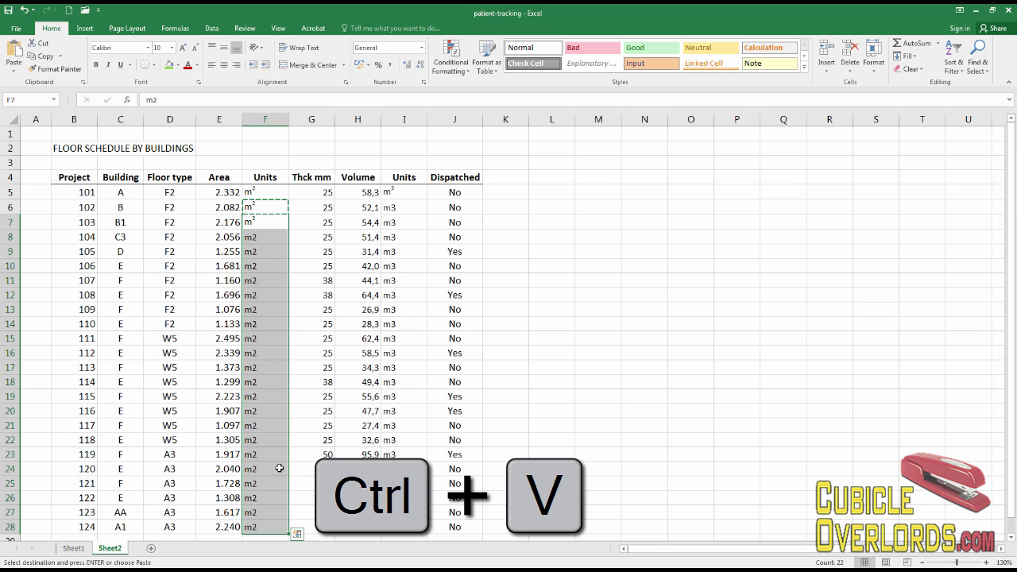
- Copy the superscript m³ from I5 into I6, then copy I6
left_click(398, 195)
key("ctrl+c")
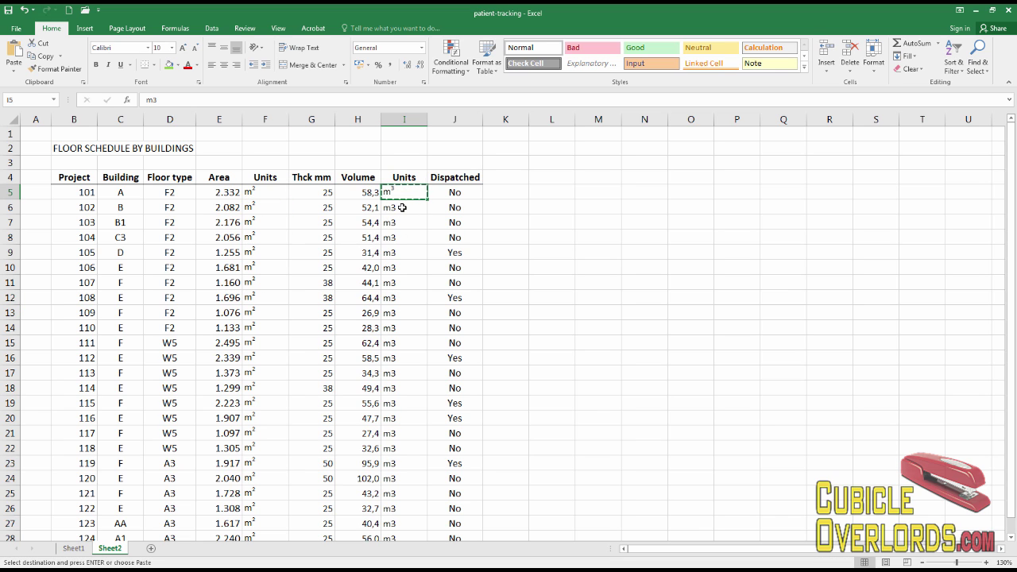
left_click(407, 207)
key("ctrl+v")
left_click(508, 253)
left_click(406, 208)
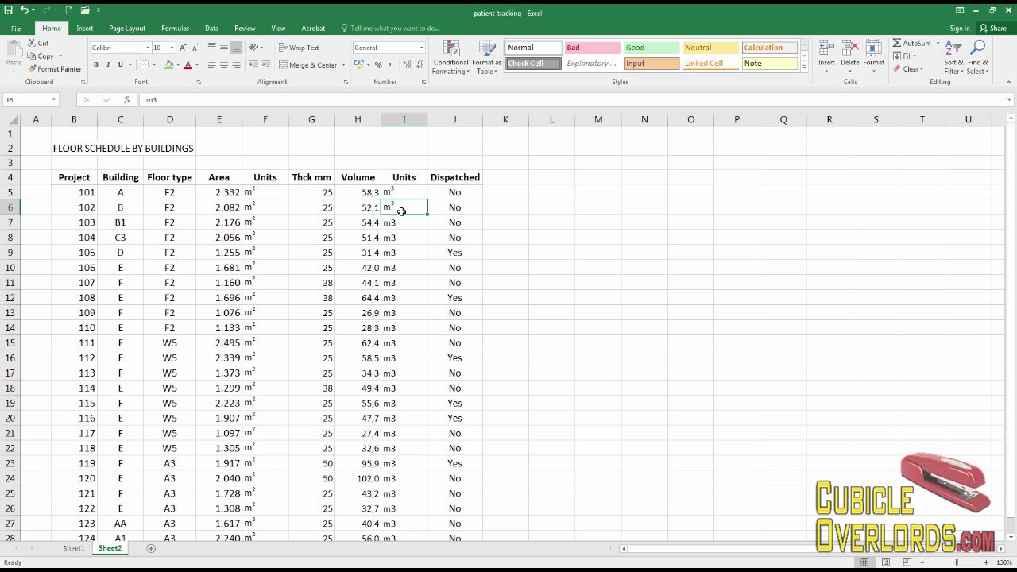
key("ctrl+c")
- Paste the superscript m³ over I7:I28 and check the unit columns
left_click(403, 229)
scroll(404, 230, "down", 1)
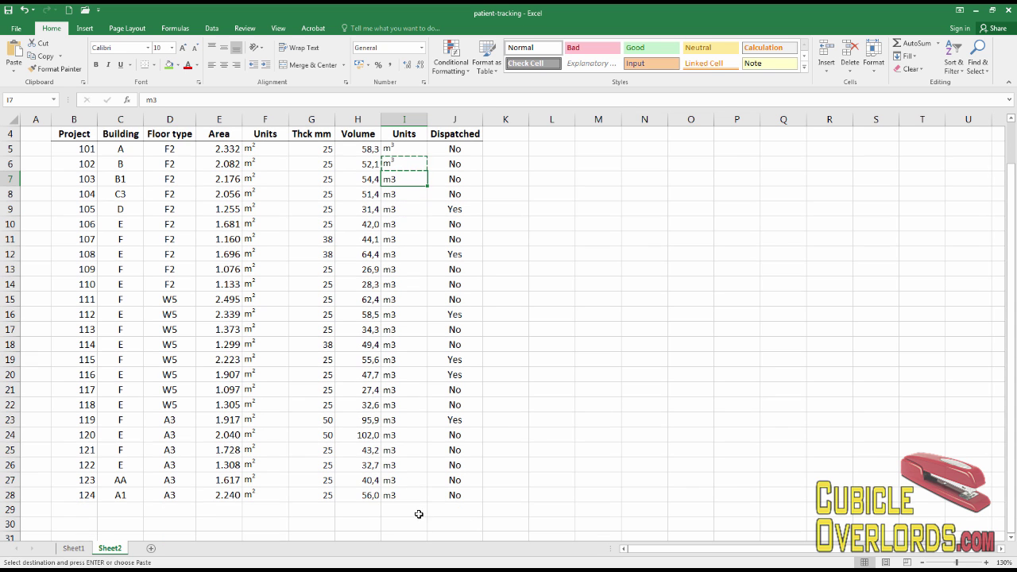
left_click(413, 492, "shift")
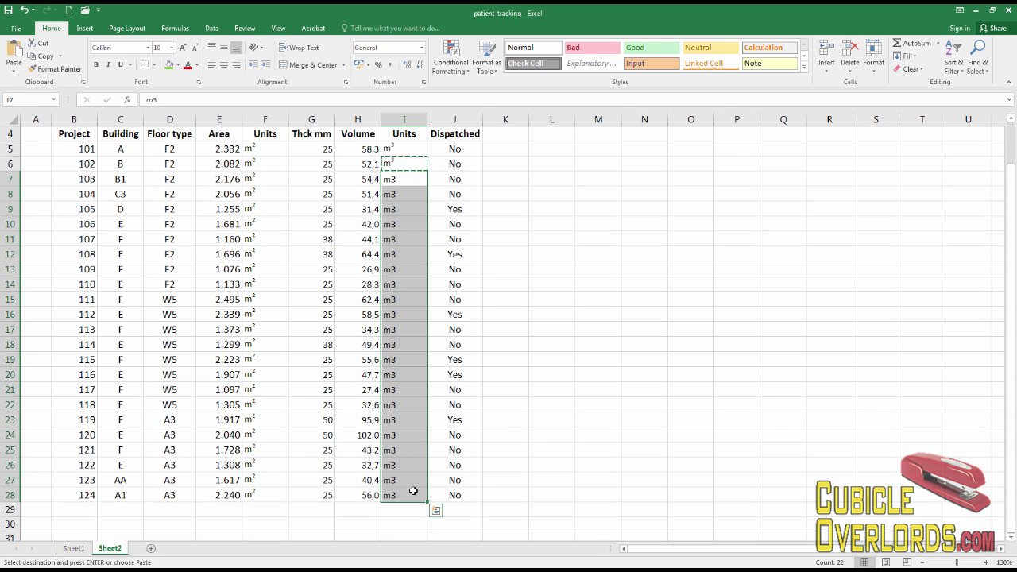
key("ctrl+v")
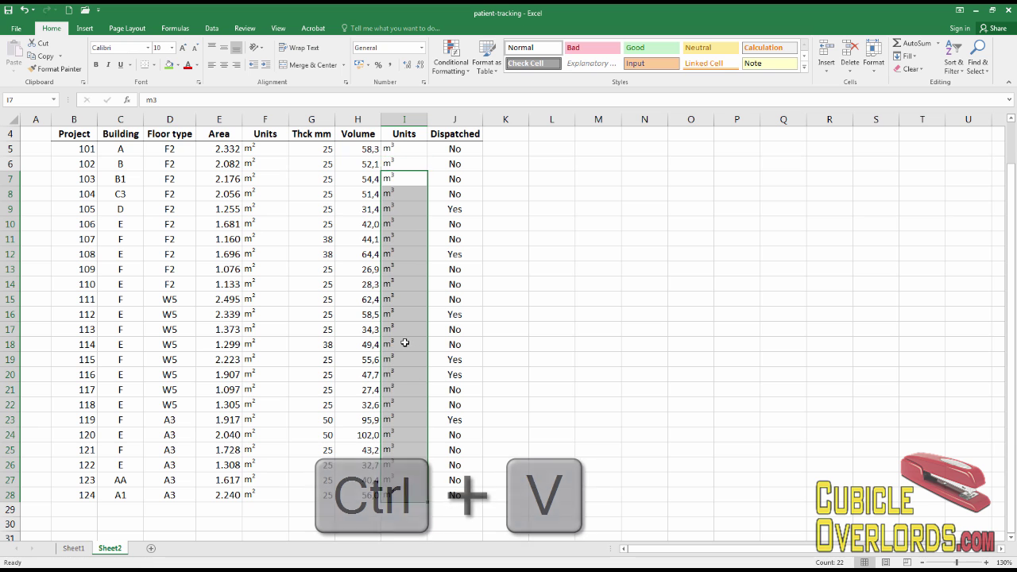
scroll(404, 342, "up", 1)
key("Escape")
left_click(404, 342)
left_click(265, 209)
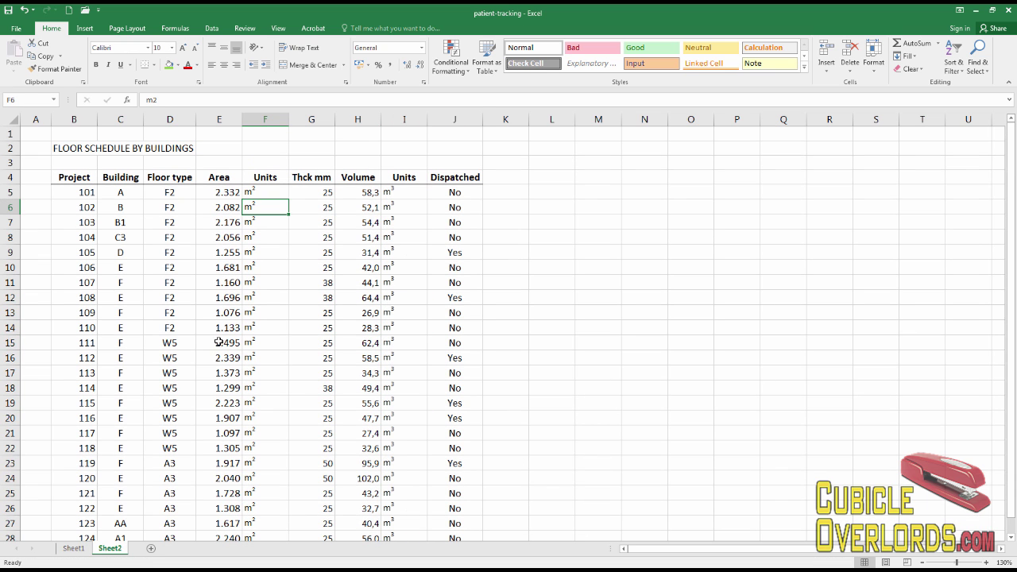
scroll(226, 296, "down", 3)
scroll(253, 303, "up", 2)
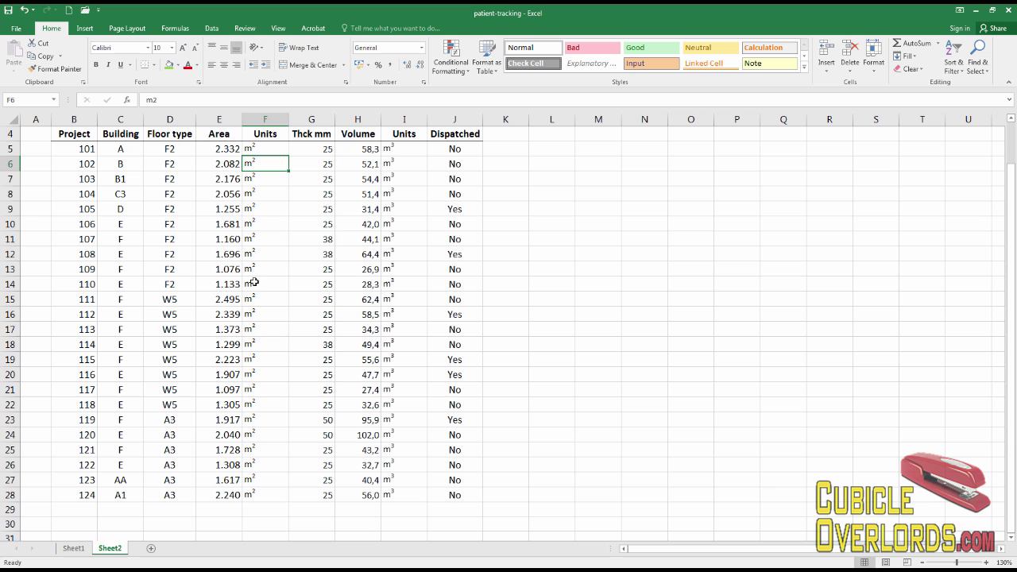
left_click(396, 283)
scroll(401, 282, "up", 1)
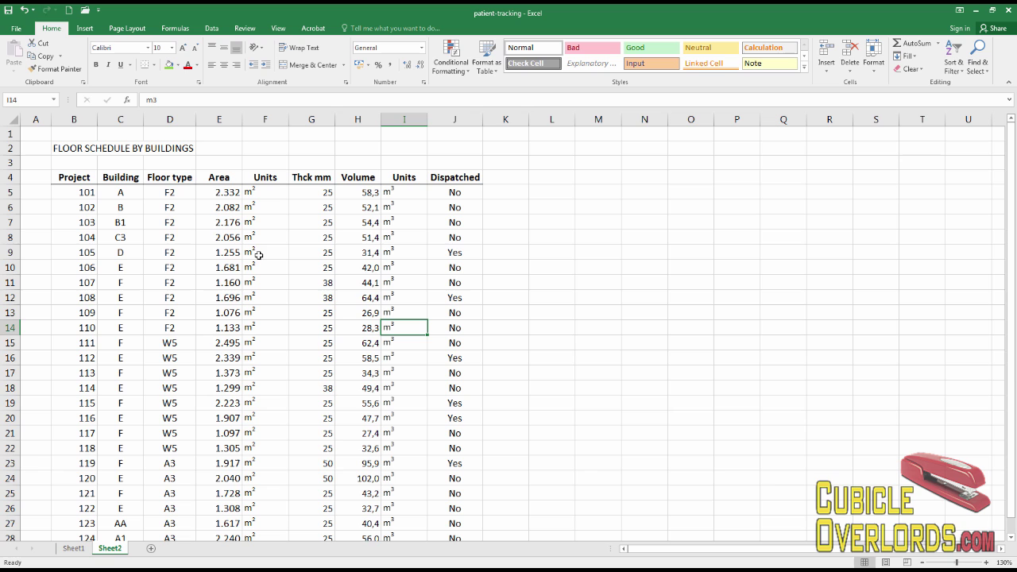
- Copy the m² and m³ cells from F9 and I9 into L2:M2
left_click(259, 251)
left_click(393, 255, "ctrl")
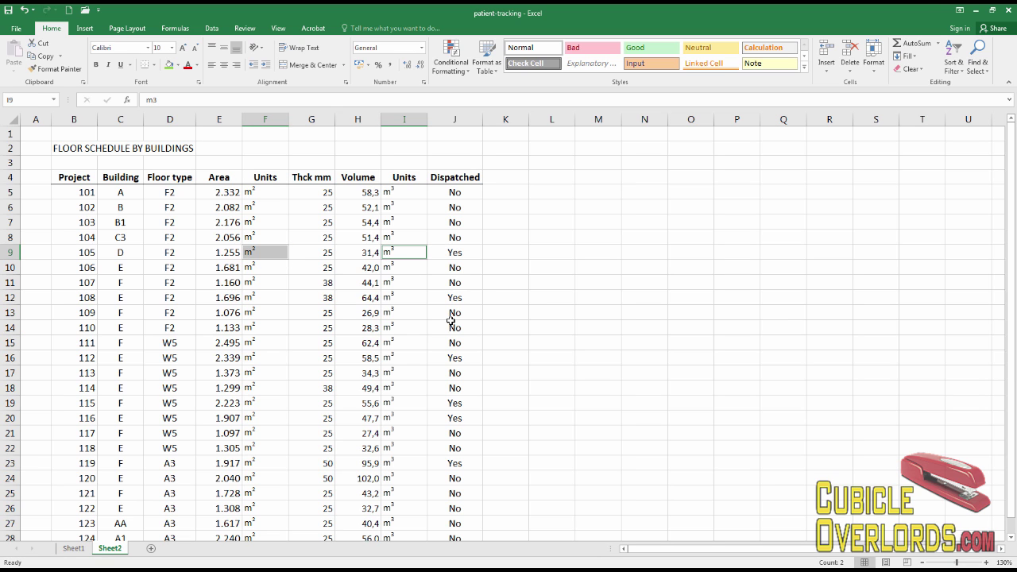
key("ctrl+c")
left_click(565, 147)
key("ctrl+v")
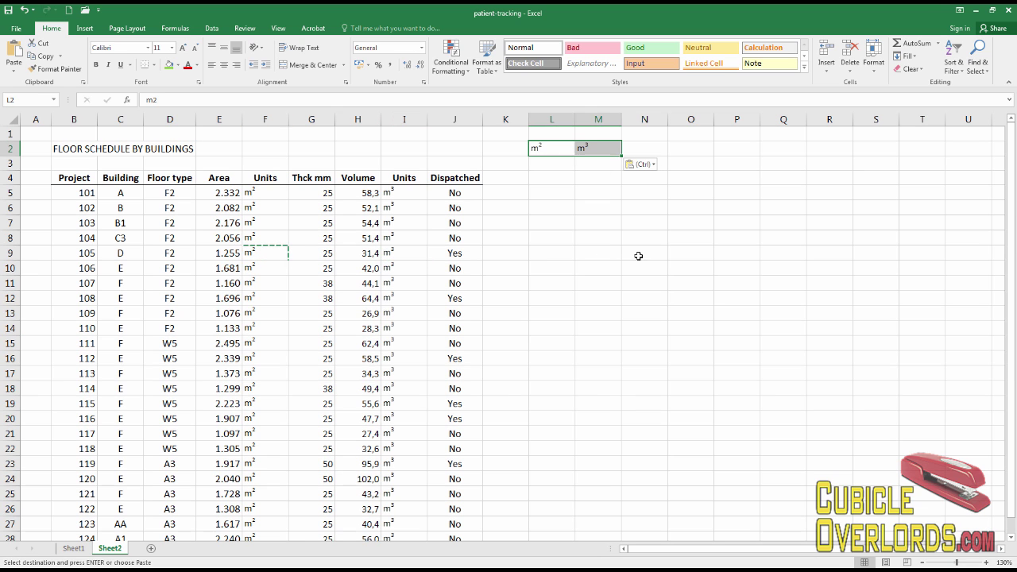
- Copy M2's m³ into N2 and change its superscript to 4, making m⁴
left_click(543, 148)
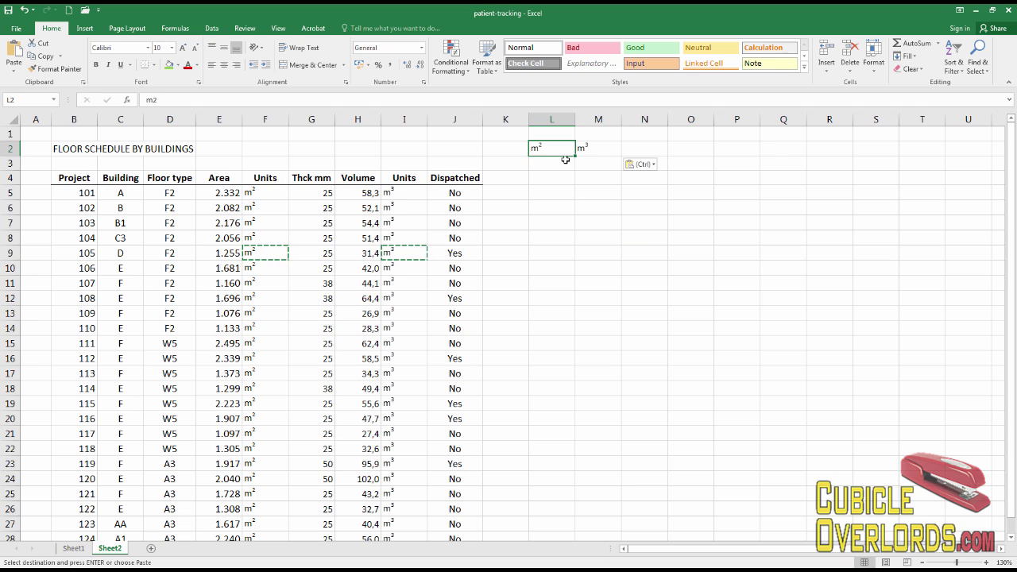
key("Right")
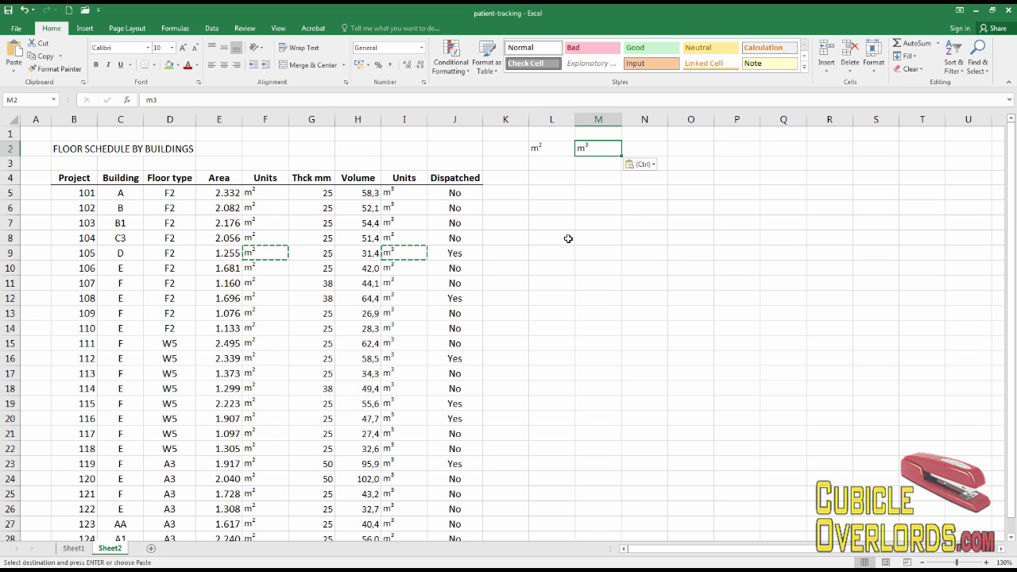
key("ctrl+c")
key("Right")
key("ctrl+v")
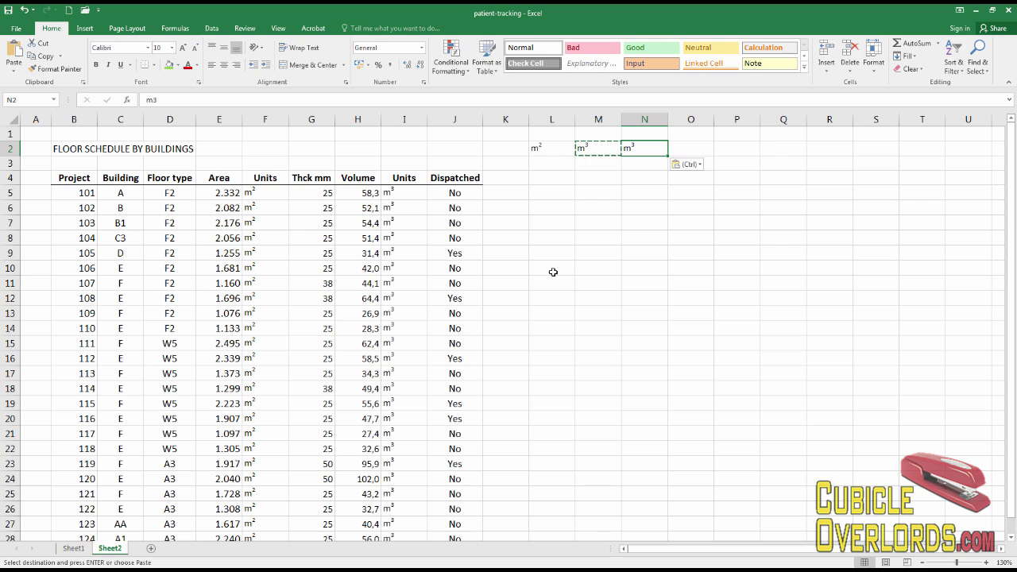
key("F2")
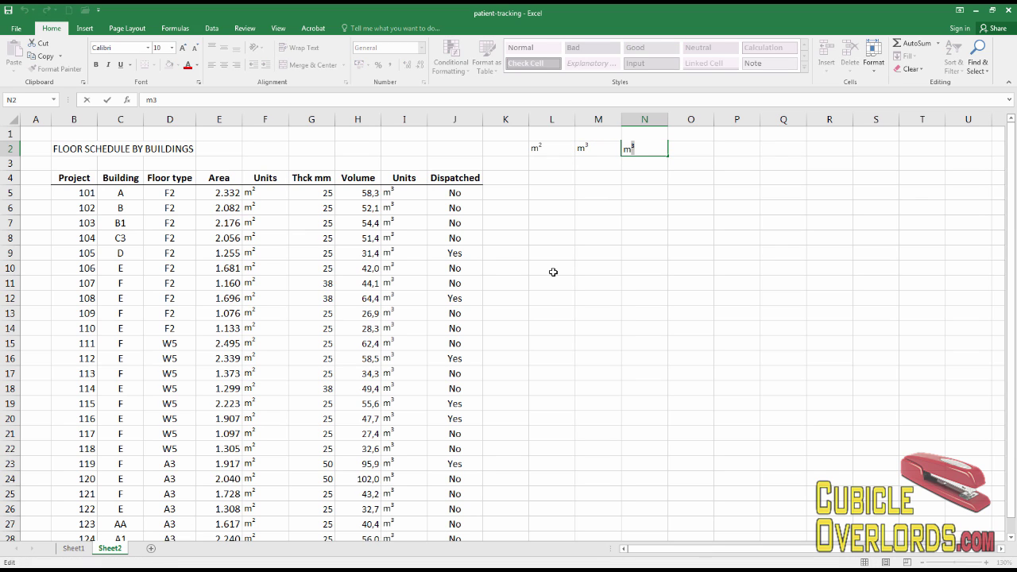
left_click(596, 237)
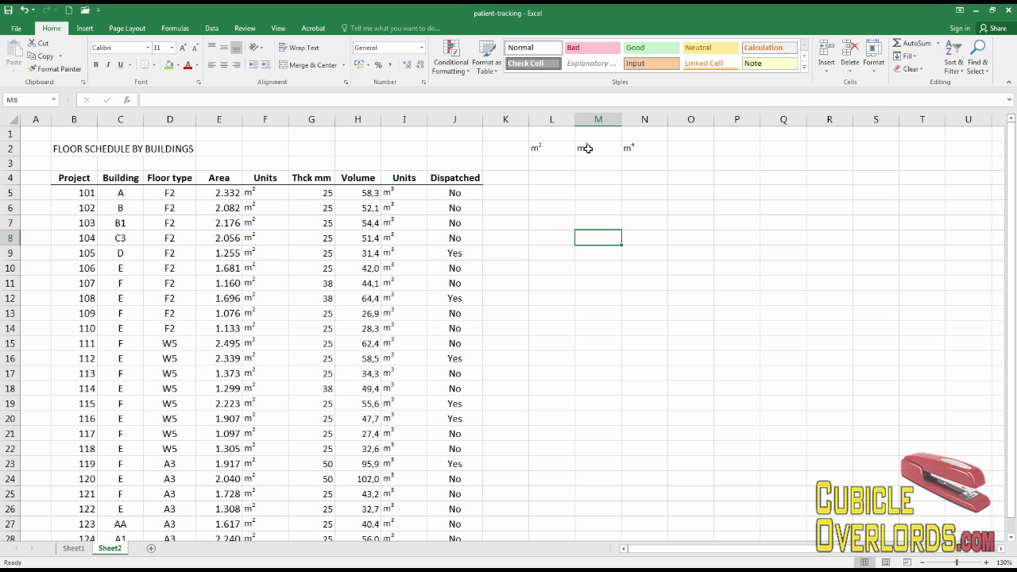
- Copy L2's m² into O2, after undoing a mistaken m⁴ paste there
left_click(647, 149)
key("ctrl+c")
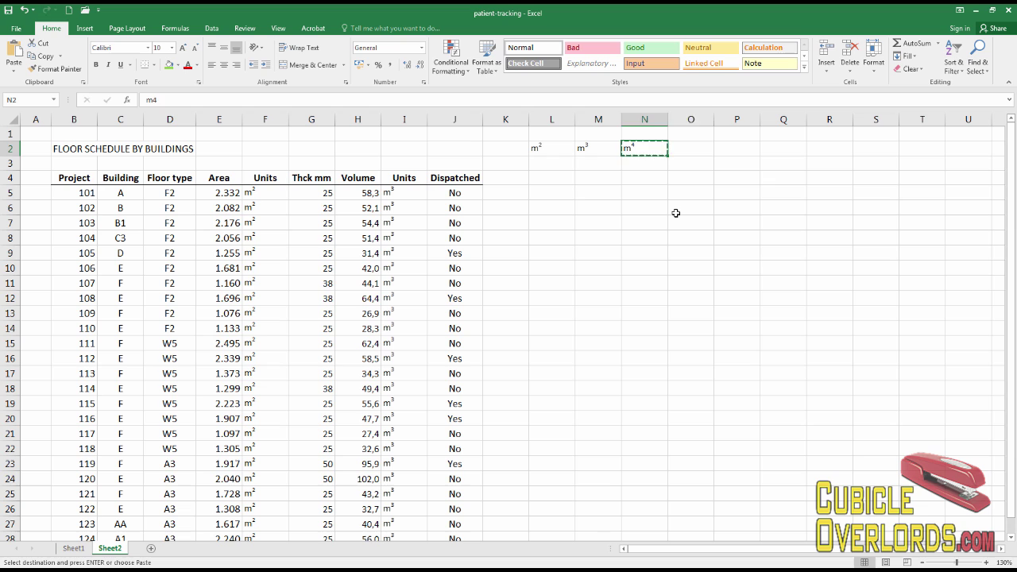
key("Right")
key("ctrl+v")
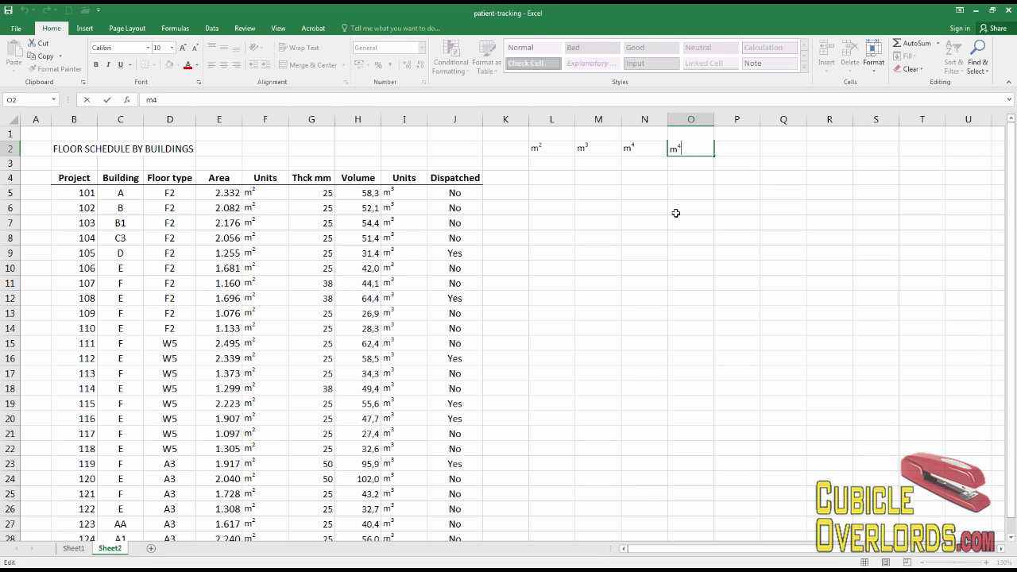
key("ctrl+z")
key("Left")
key("Left")
key("Left")
key("ctrl+c")
key("Right")
key("Right")
key("Right")
key("Right")
key("Left")
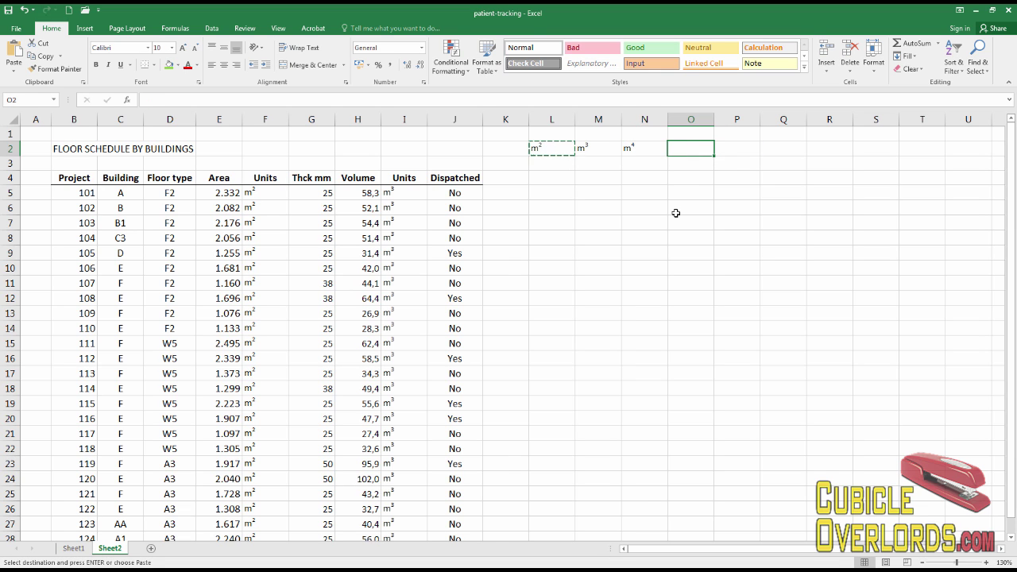
key("ctrl+v")
- Change O2's unit from m² to ft² and select the L2:O2 row
key("F2")
key("shift+Left")
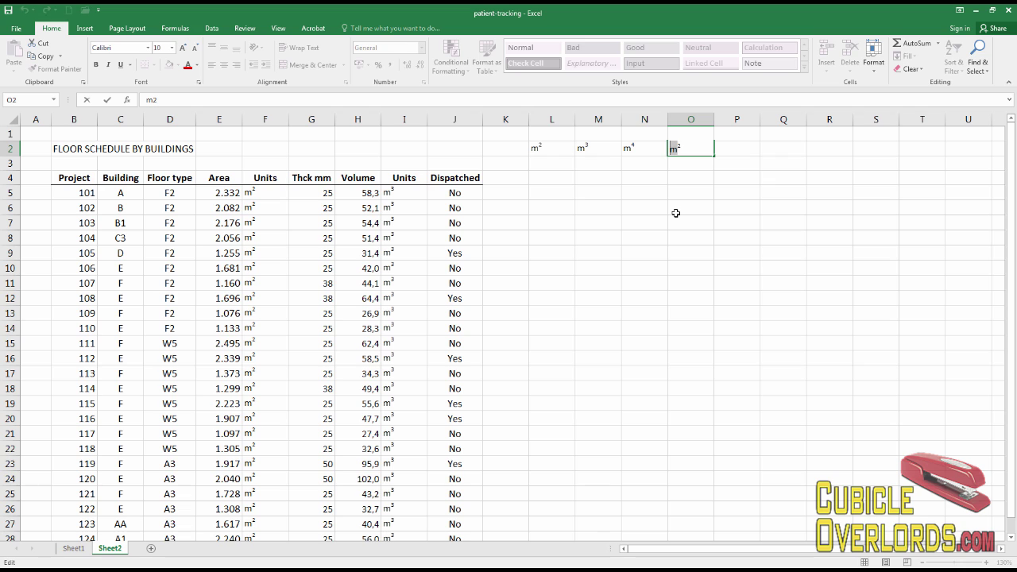
type("ft")
key("Return")
key("Return")
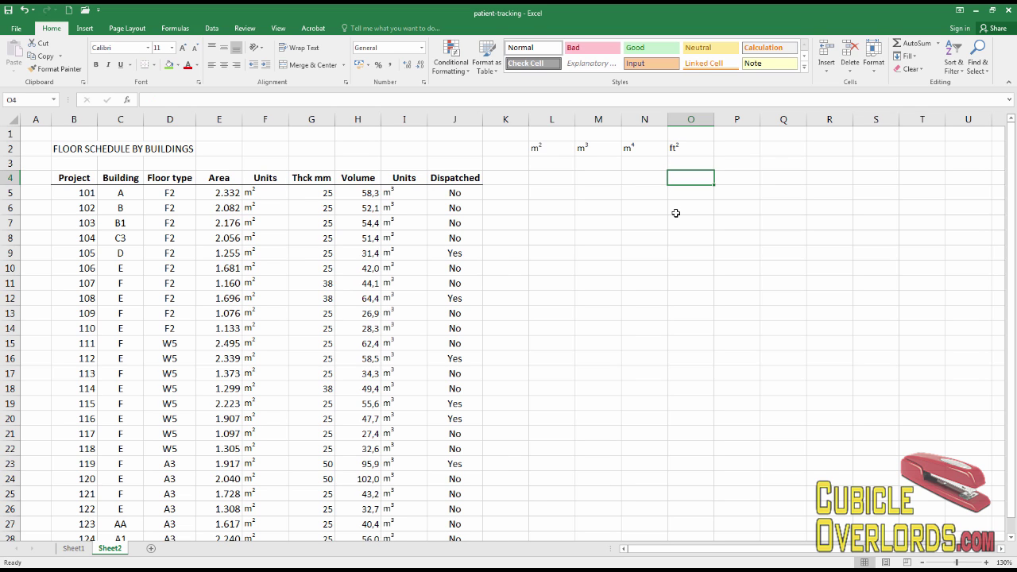
left_click(556, 148)
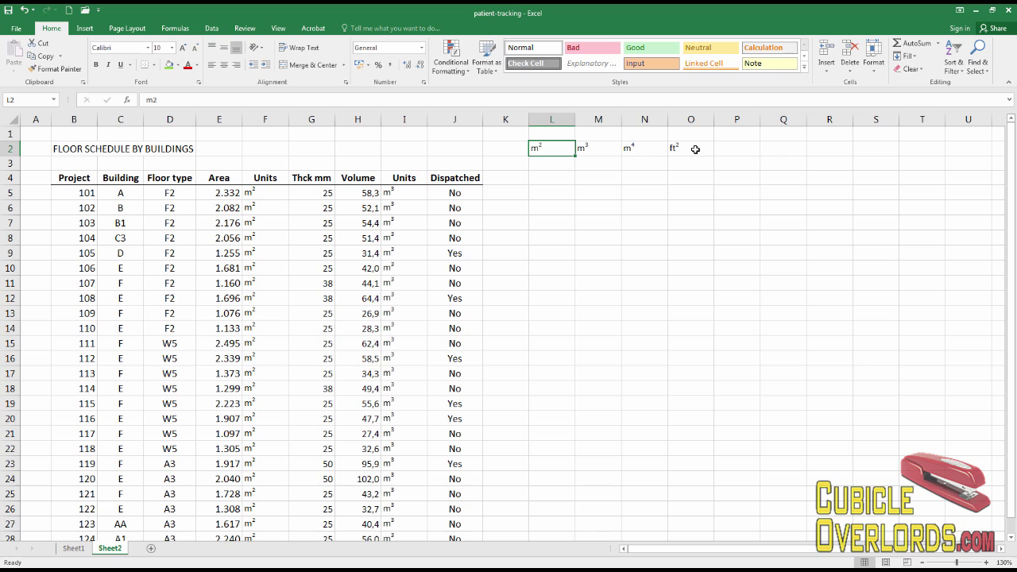
left_click(696, 149, "shift")
- Paste the ft² label from O2 into F11, F14, F17 and F21
left_click(634, 316)
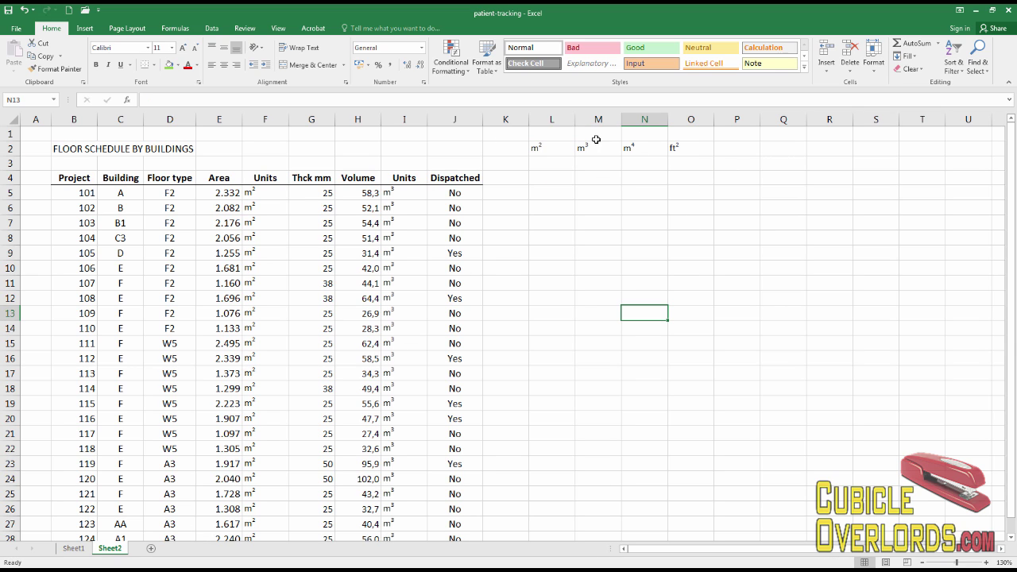
left_click(681, 151)
key("ctrl+c")
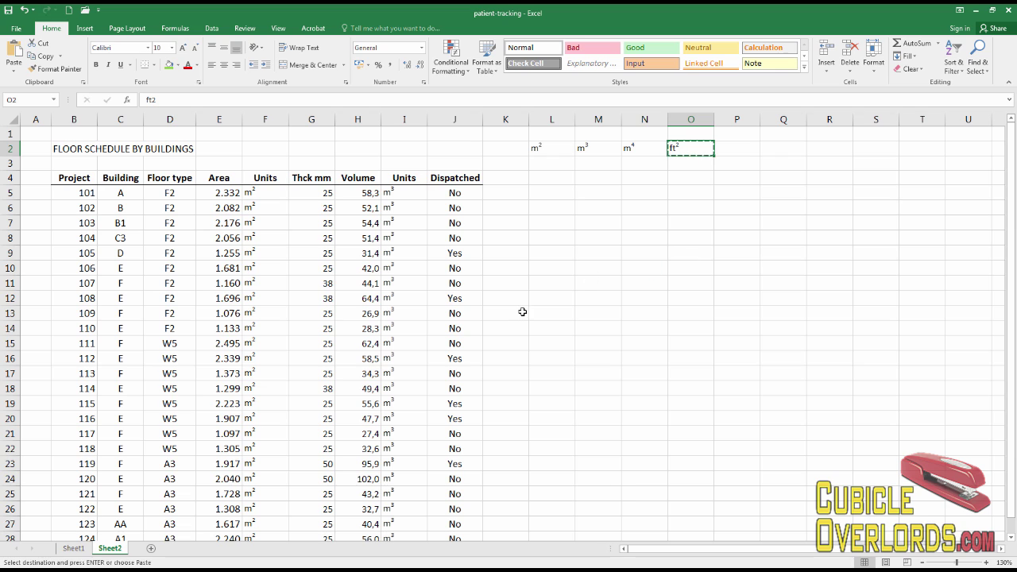
left_click(257, 283)
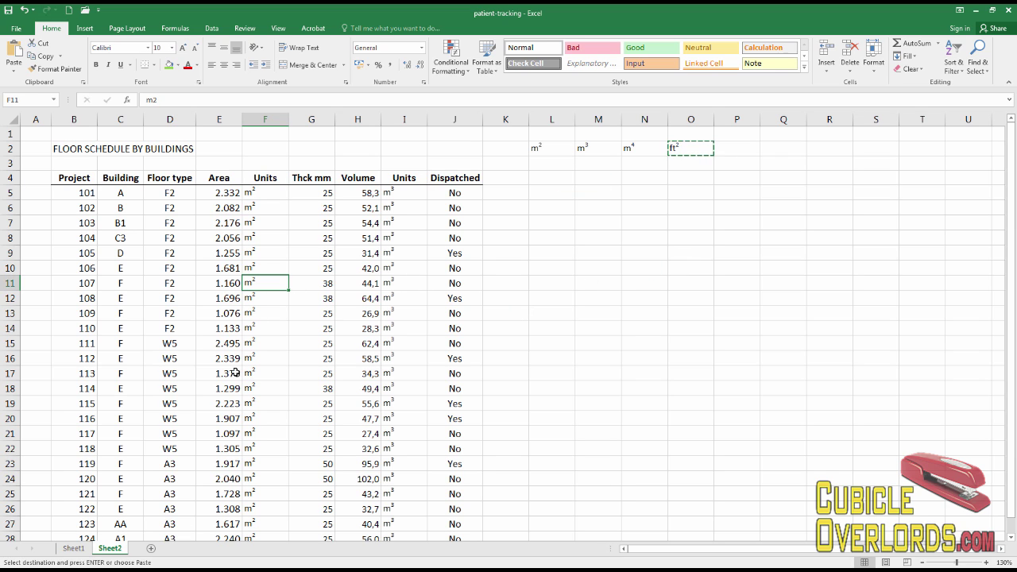
left_click(253, 371, "ctrl")
left_click(250, 430, "ctrl")
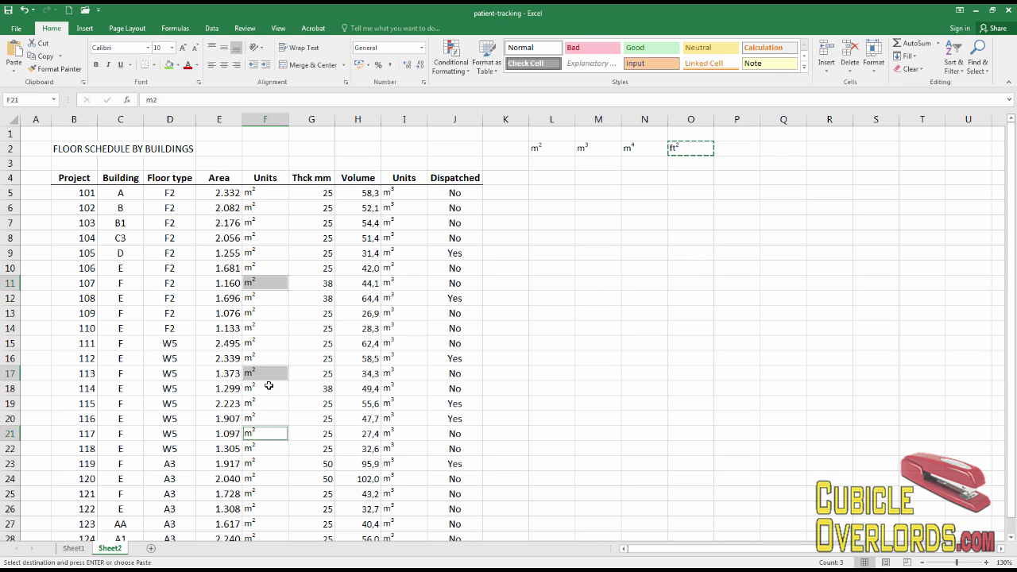
left_click(270, 326, "ctrl")
key("ctrl+v")
- Review the area units in F9:F16 and copy the m³ label from M2
left_click(533, 348)
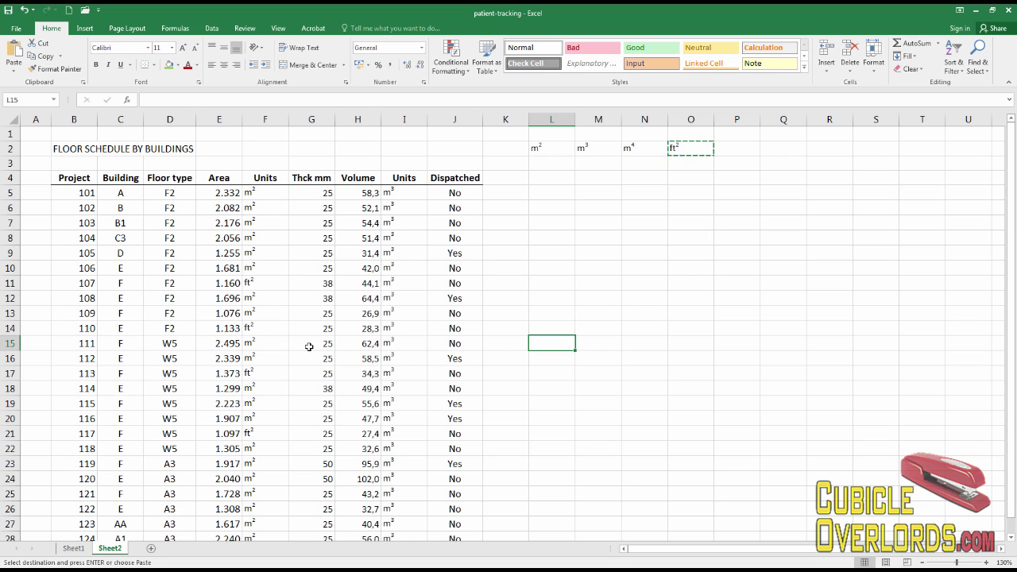
left_click_drag(262, 253, 270, 362)
left_click(721, 237)
left_click(608, 146)
key("ctrl+c")
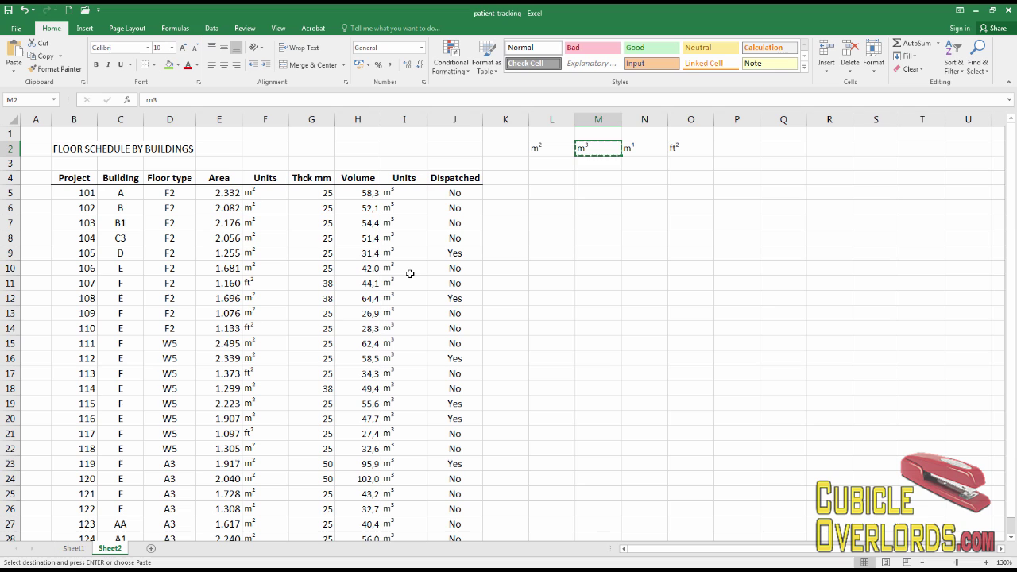
left_click(409, 273)
left_click(395, 363, "shift")
key("ctrl+v")
left_click(404, 223)
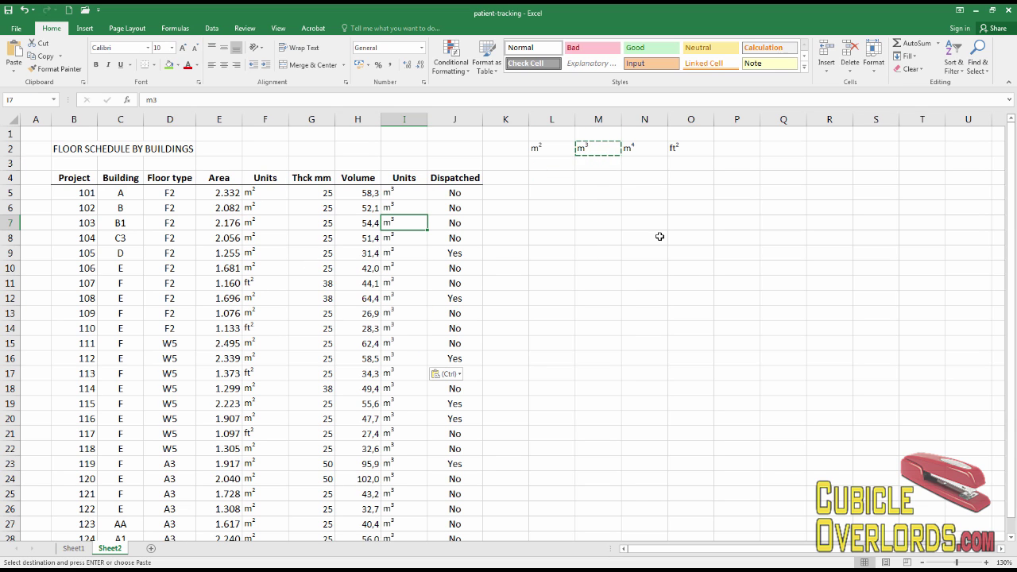
left_click(546, 151)
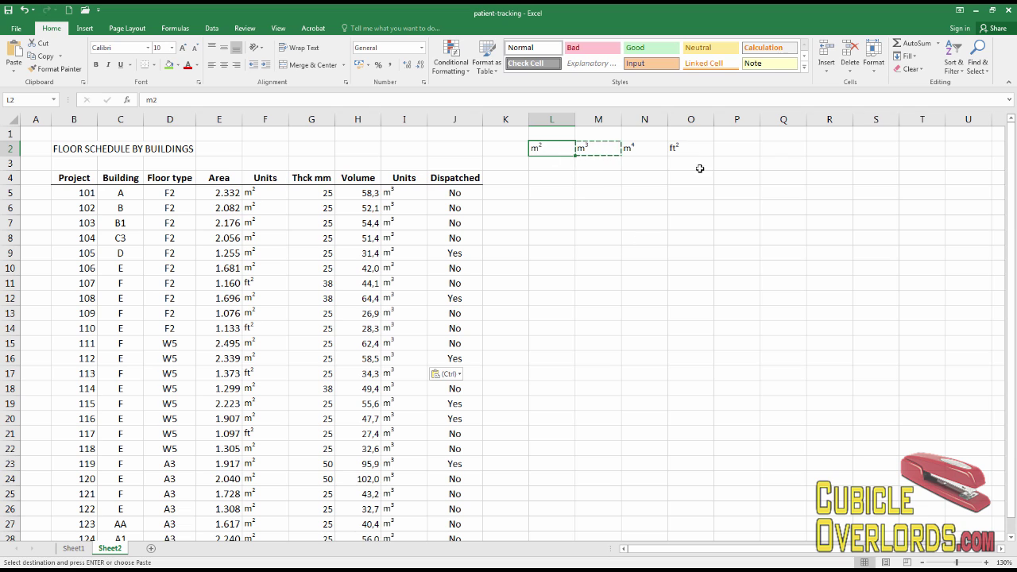
left_click_drag(699, 149, 536, 147)
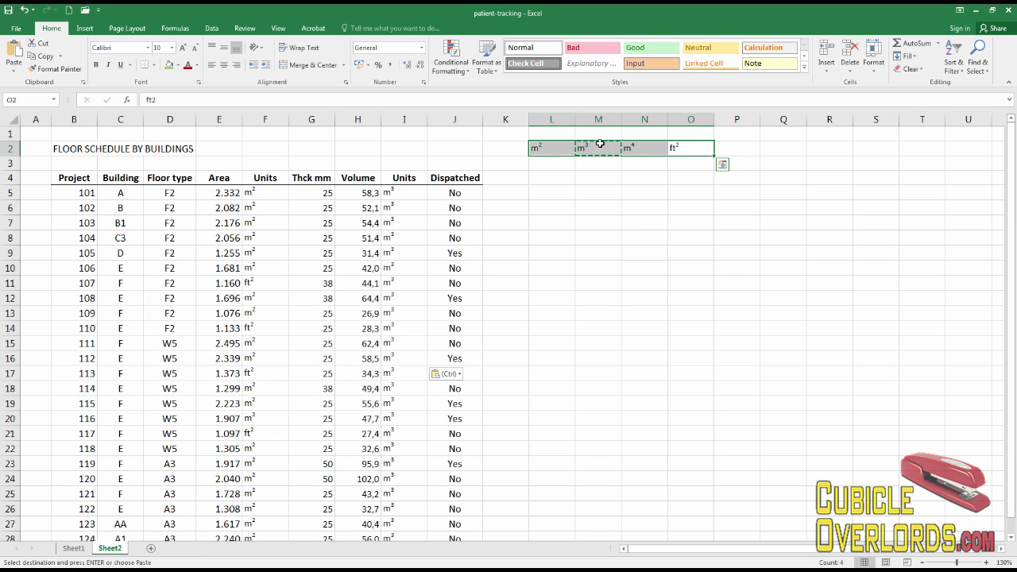
left_click(566, 176)
left_click(556, 145)
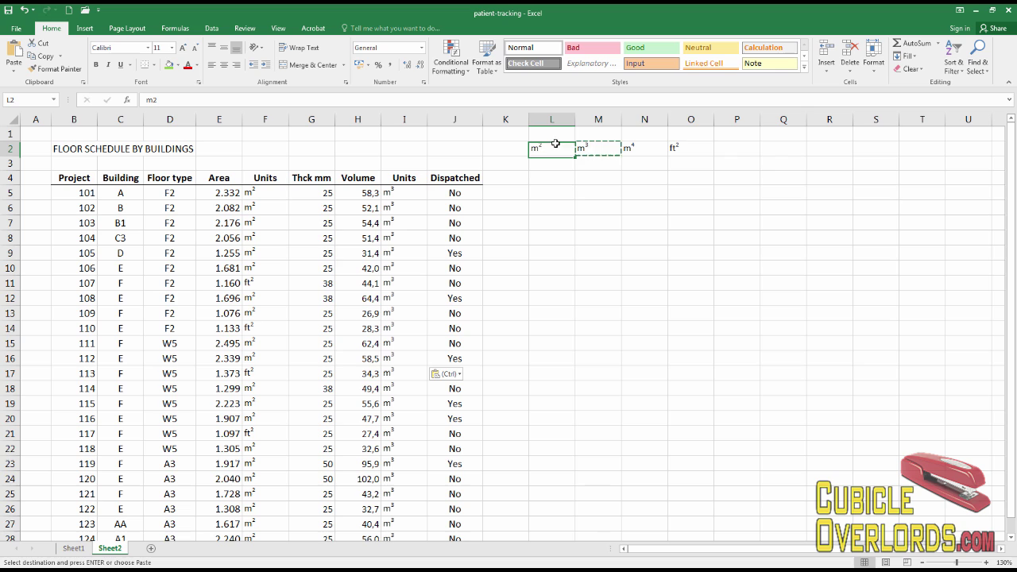